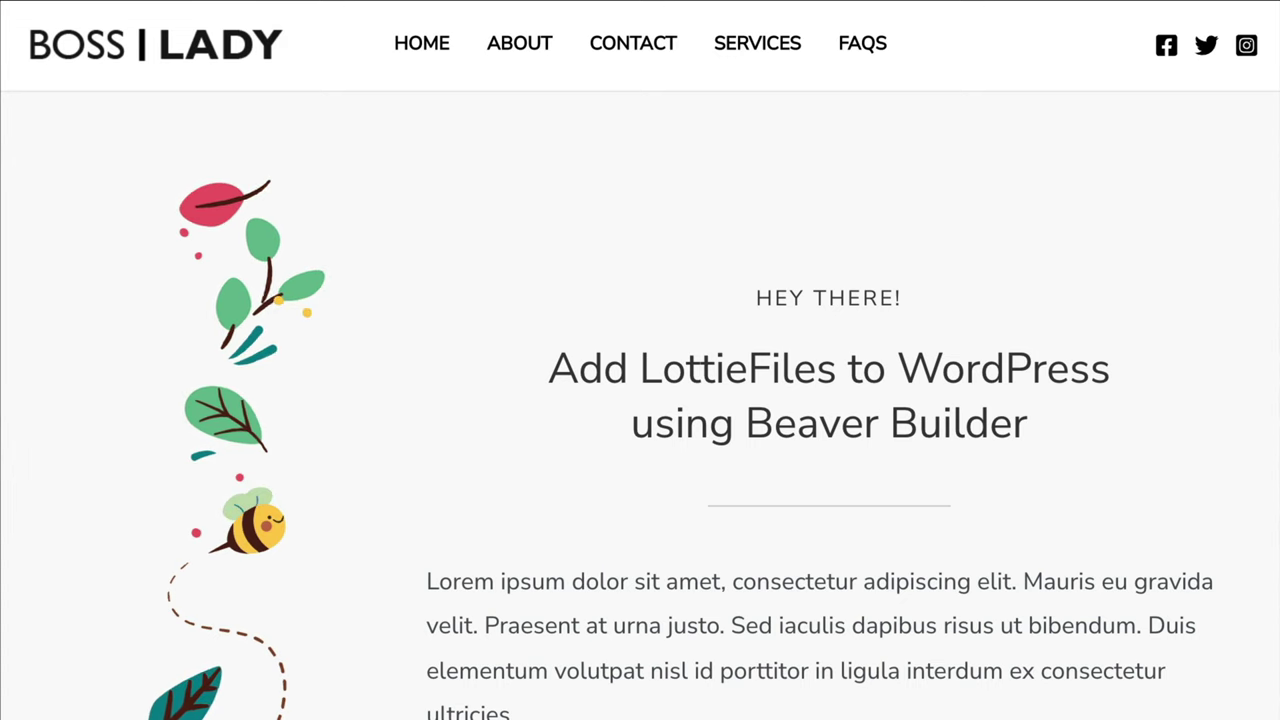
Scroll through the LottieFiles homepage to the featured free animations like the Santa gift box and cookies
{"action": "scroll", "coordinate": [640, 360], "scroll_direction": "down", "scroll_amount": 5}
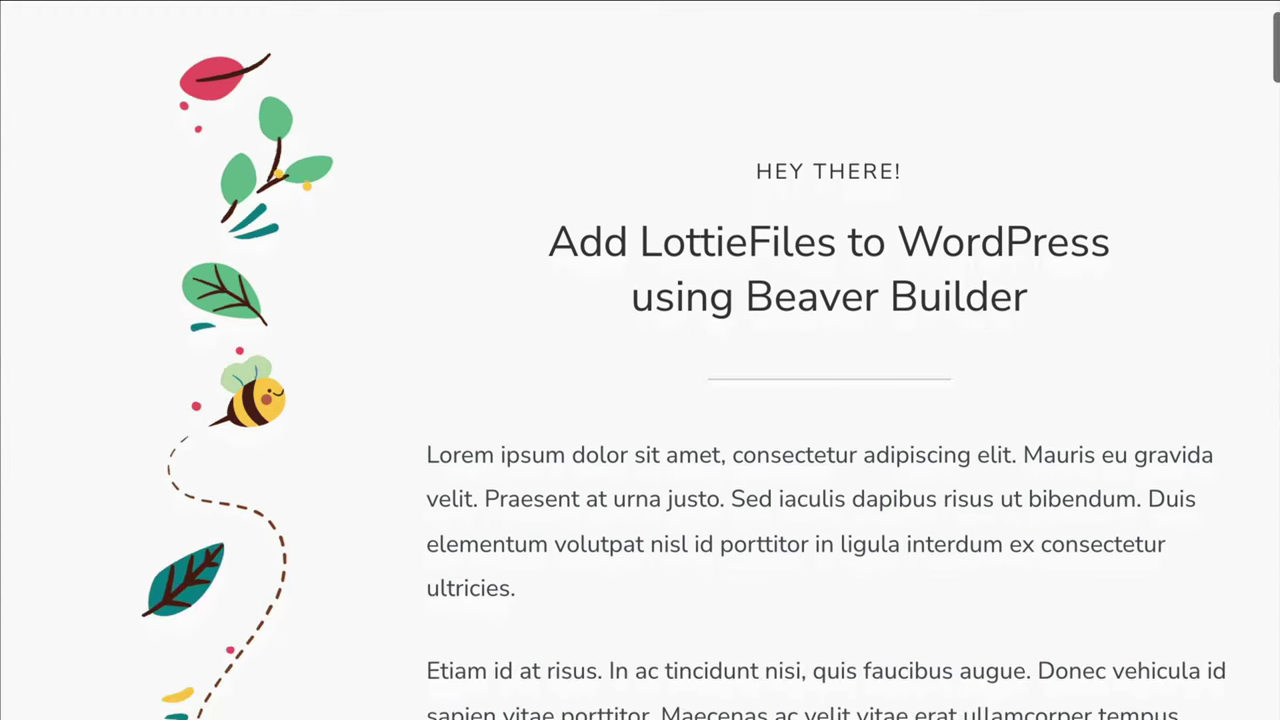
{"action": "scroll", "coordinate": [640, 360], "scroll_direction": "down", "scroll_amount": 1}
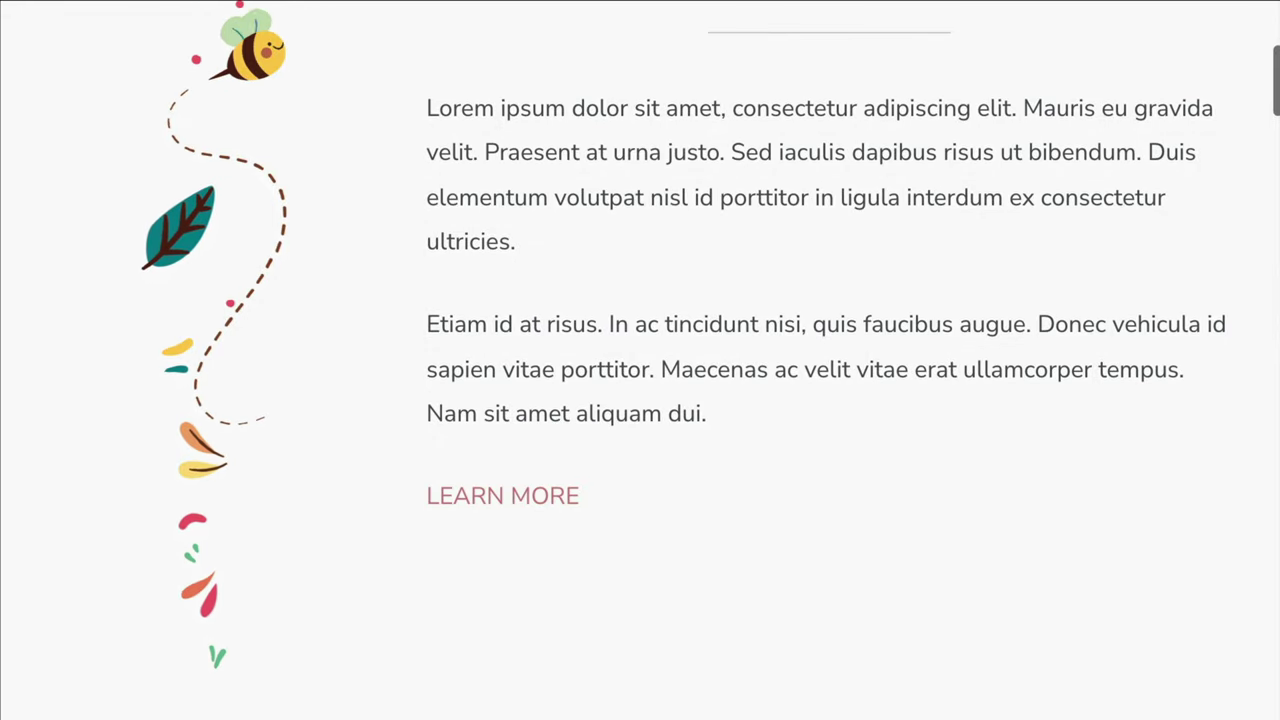
{"action": "scroll", "coordinate": [640, 360], "scroll_direction": "up", "scroll_amount": 5}
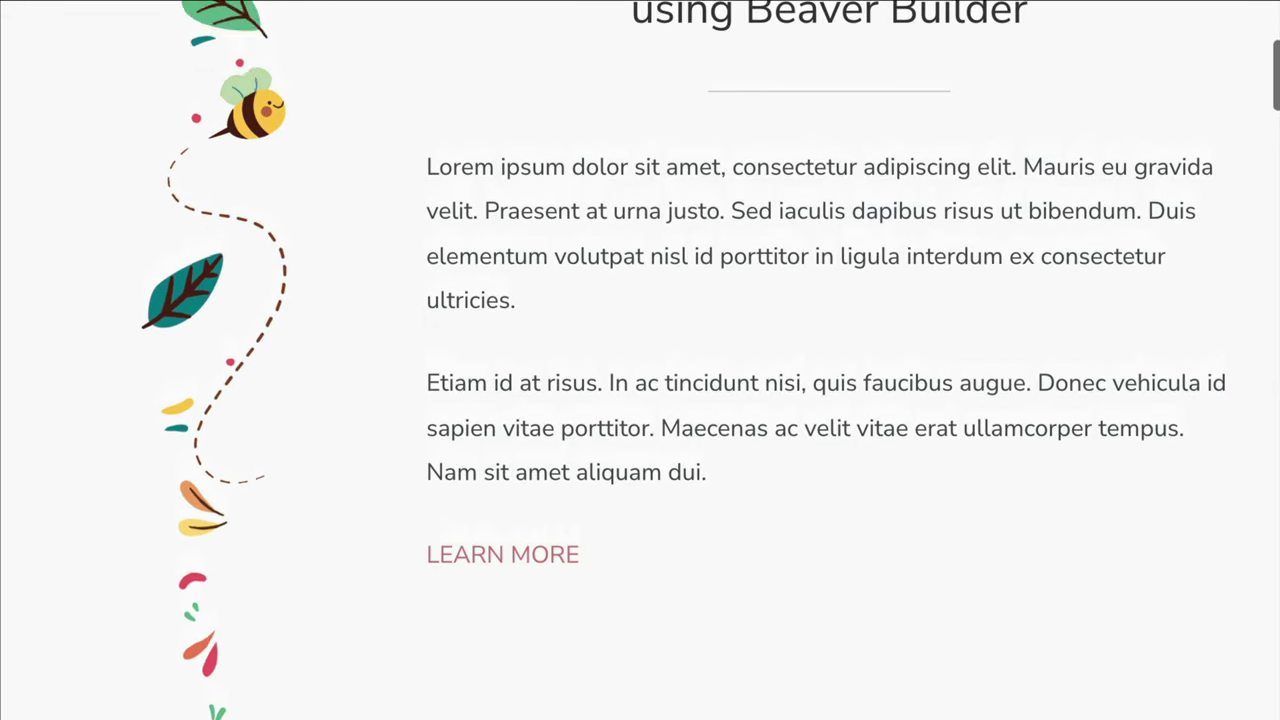
{"action": "scroll", "coordinate": [640, 360], "scroll_direction": "up", "scroll_amount": 2}
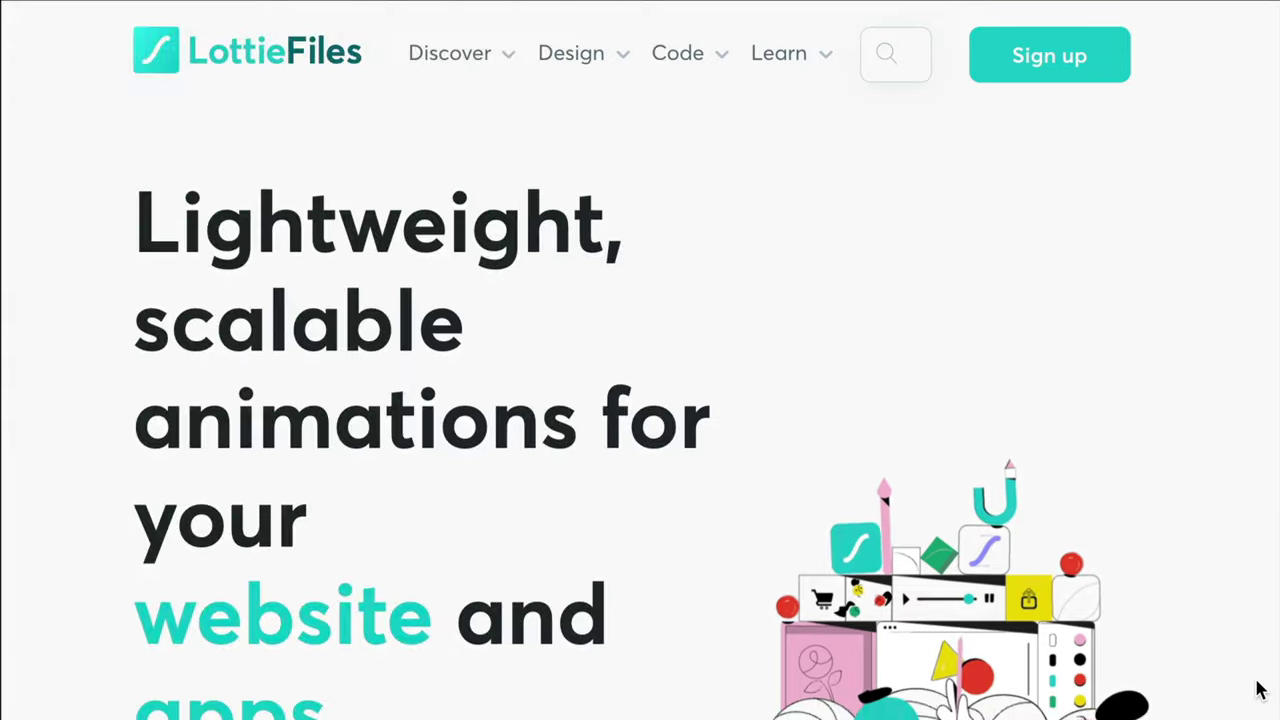
{"action": "scroll", "coordinate": [1223, 663], "scroll_direction": "down", "scroll_amount": 1}
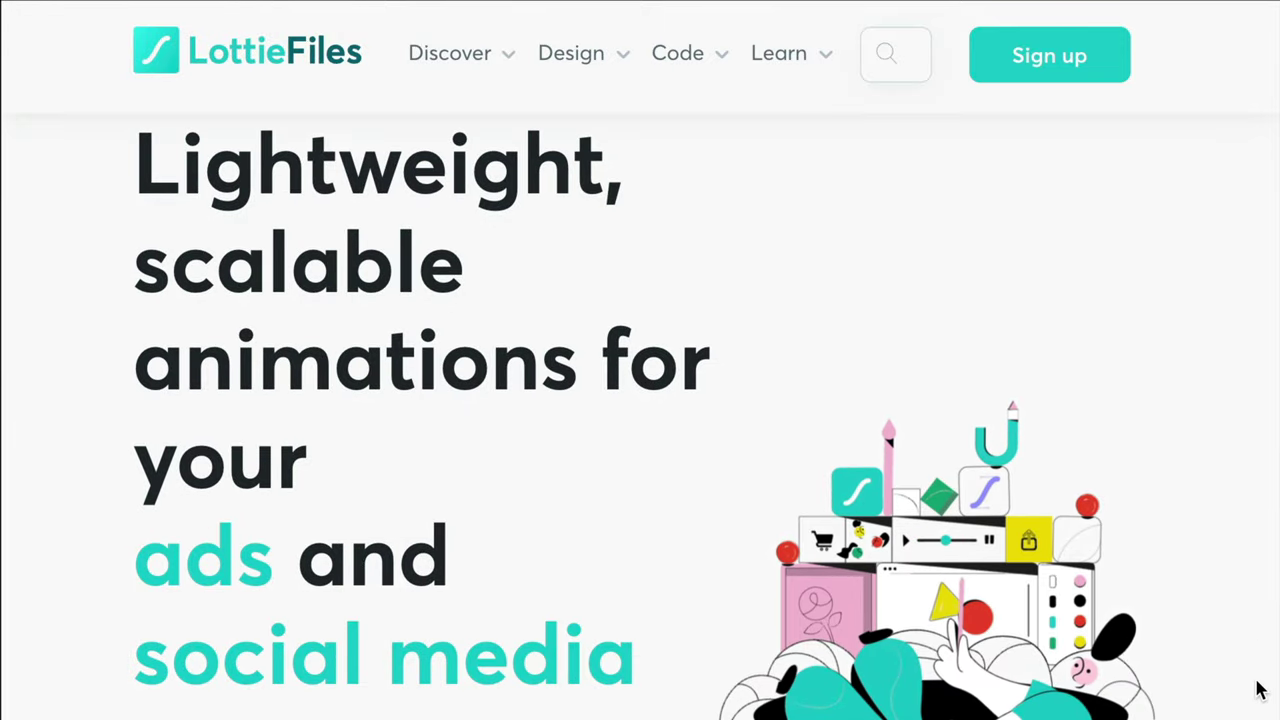
{"action": "scroll", "coordinate": [1258, 690], "scroll_direction": "up", "scroll_amount": 1}
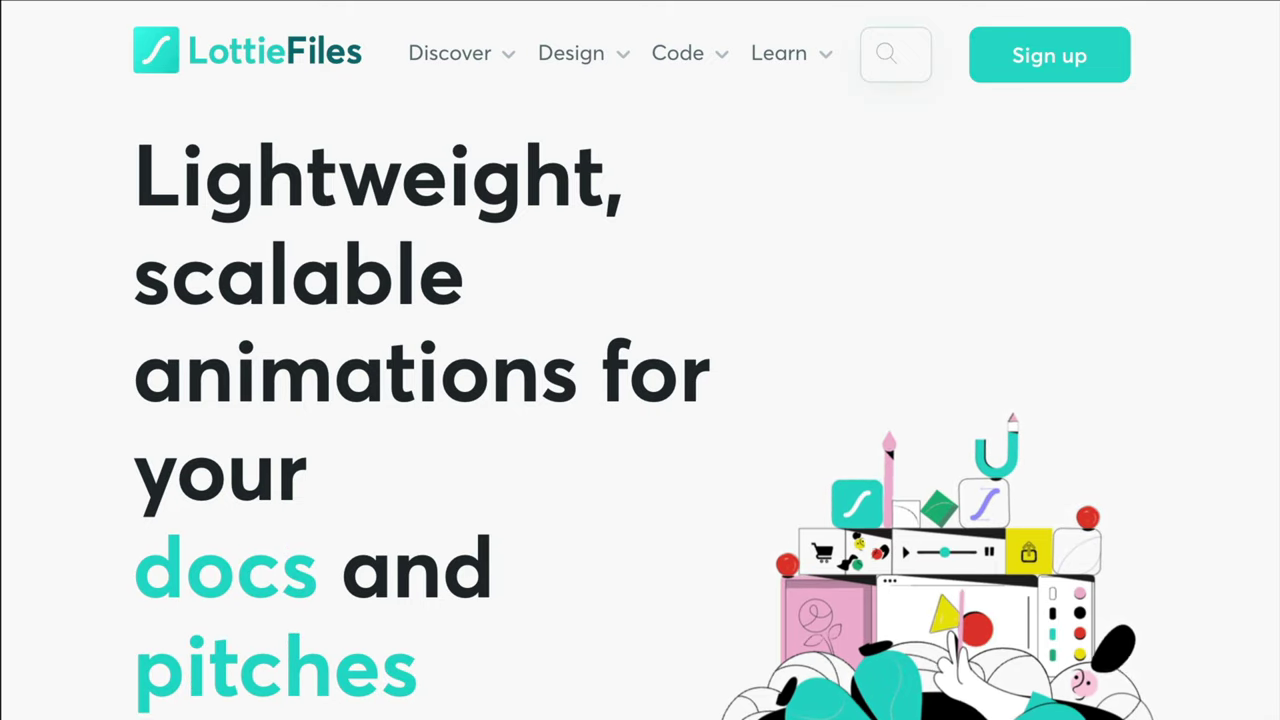
{"action": "scroll", "coordinate": [645, 424], "scroll_direction": "down", "scroll_amount": 2}
{"action": "scroll", "coordinate": [645, 424], "scroll_direction": "down", "scroll_amount": 4}
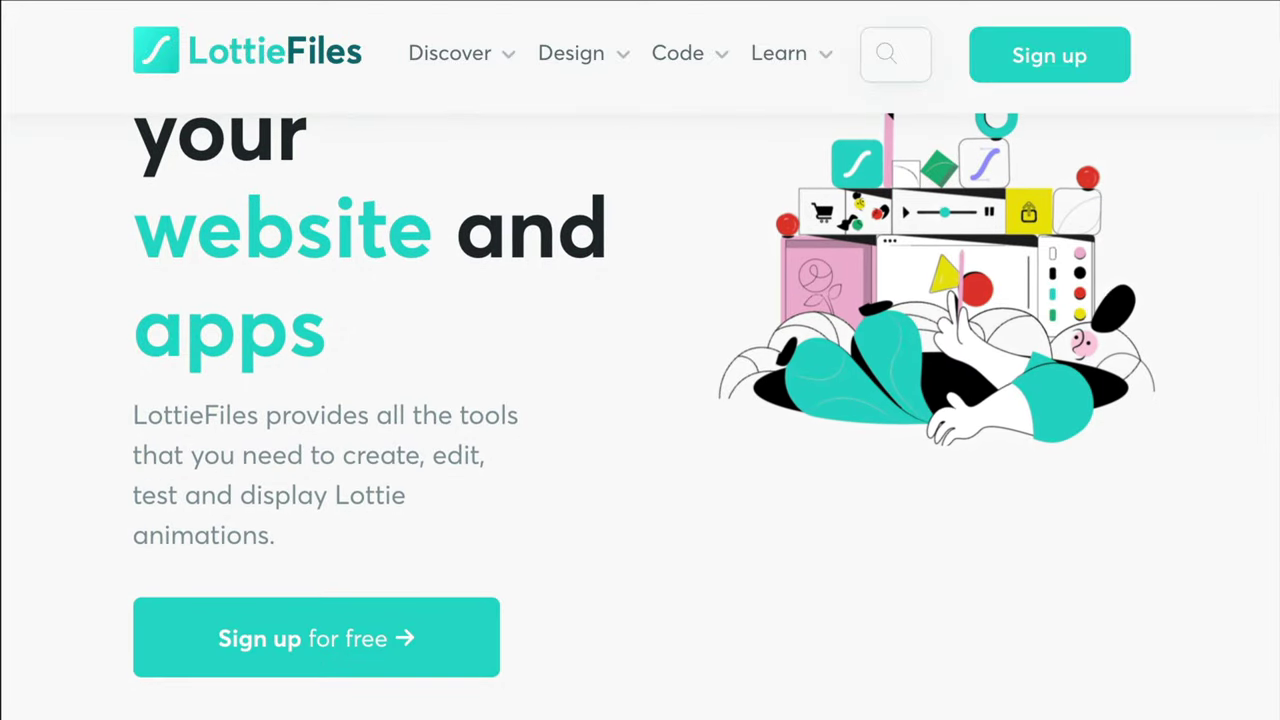
{"action": "scroll", "coordinate": [645, 424], "scroll_direction": "down", "scroll_amount": 8}
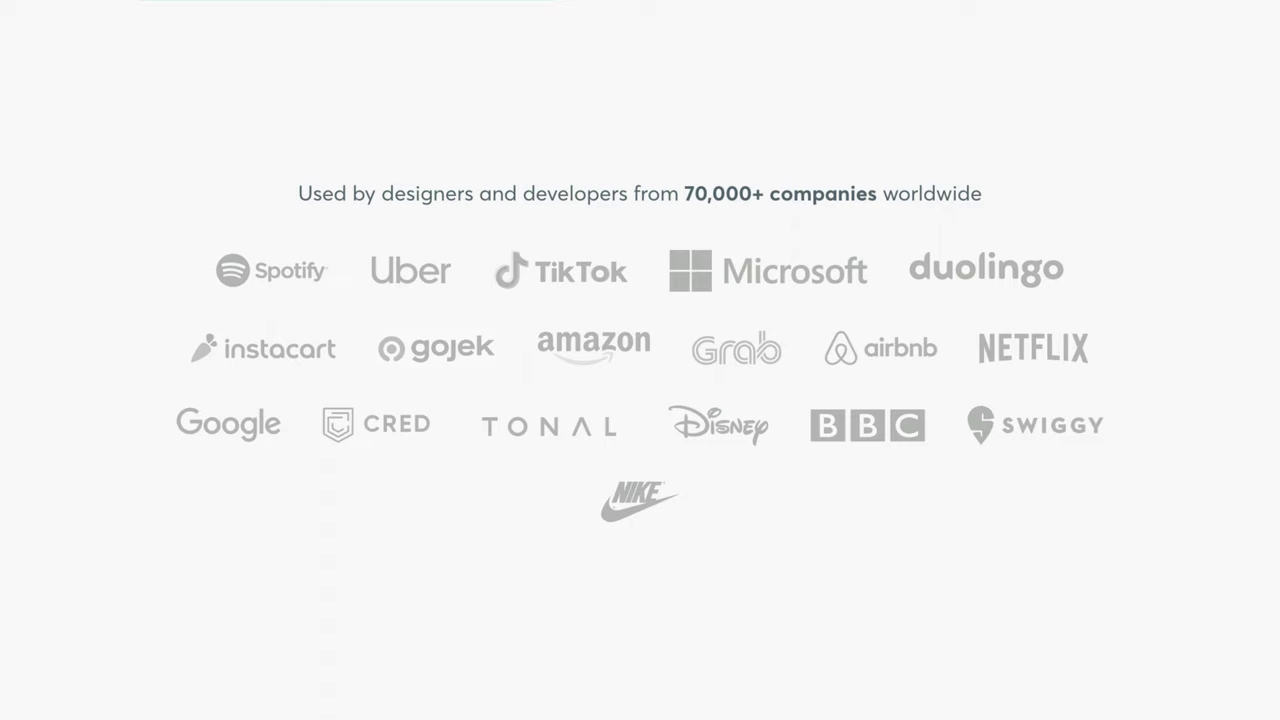
{"action": "scroll", "coordinate": [640, 360], "scroll_direction": "down", "scroll_amount": 10}
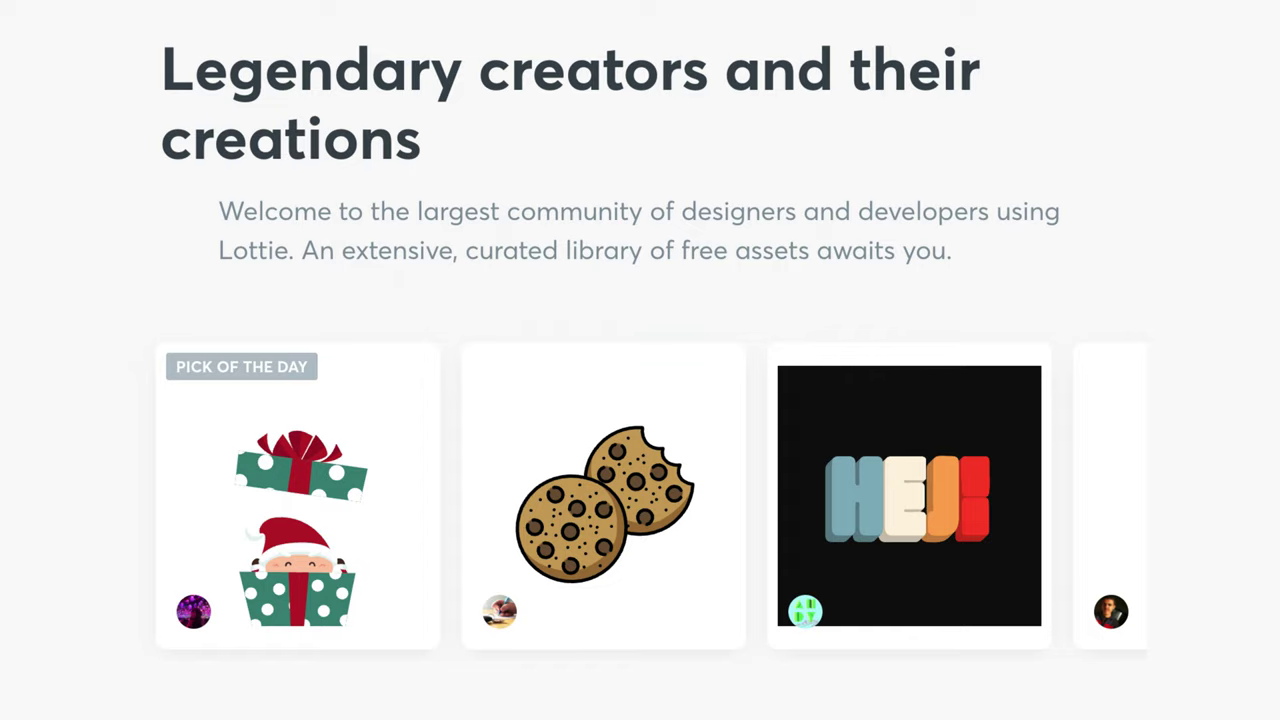
{"action": "scroll", "coordinate": [640, 360], "scroll_direction": "down", "scroll_amount": 3}
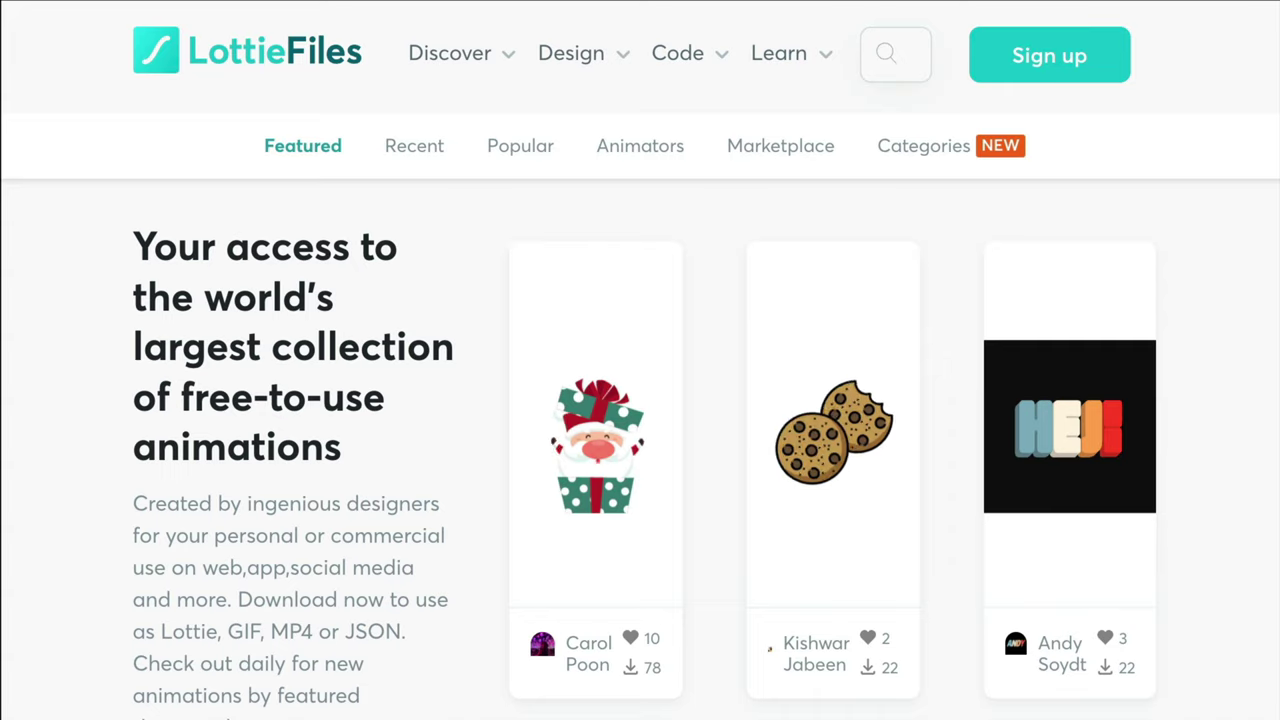
Start a LottieFiles account sign-up, then return to the featured animations page
{"action": "left_click", "coordinate": [1095, 80]}
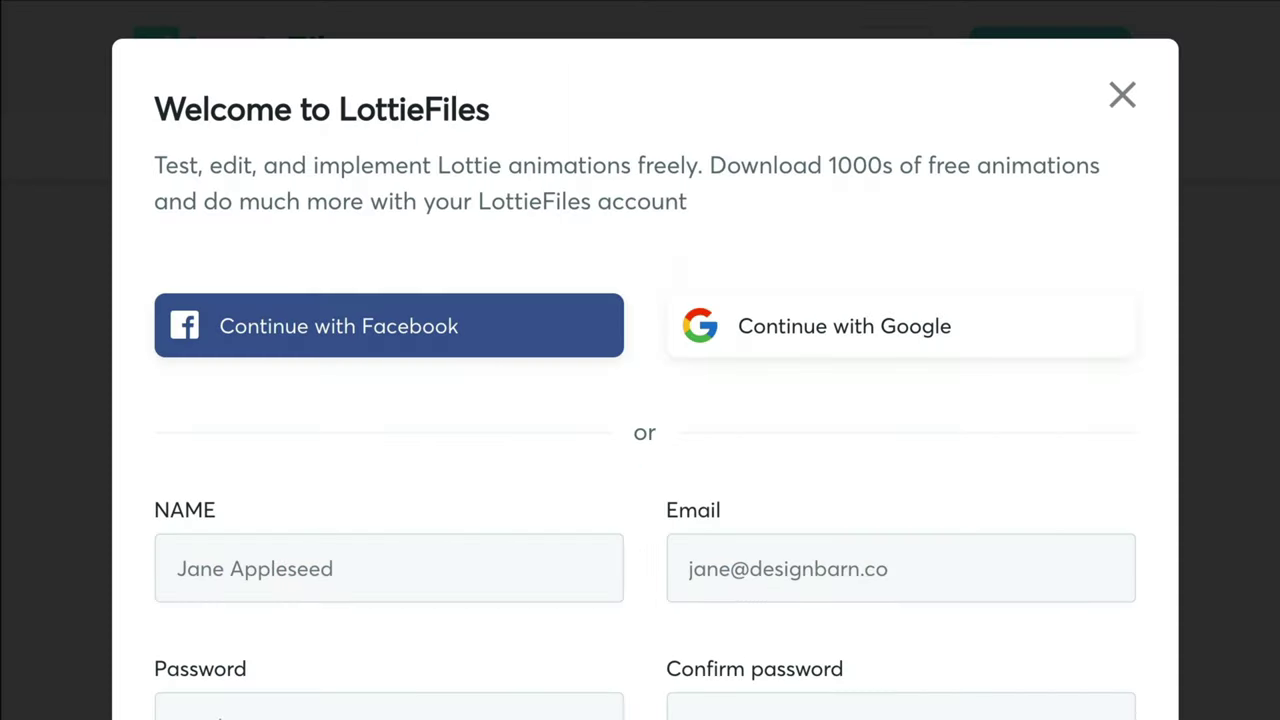
{"action": "scroll", "coordinate": [645, 380], "scroll_direction": "down", "scroll_amount": 3}
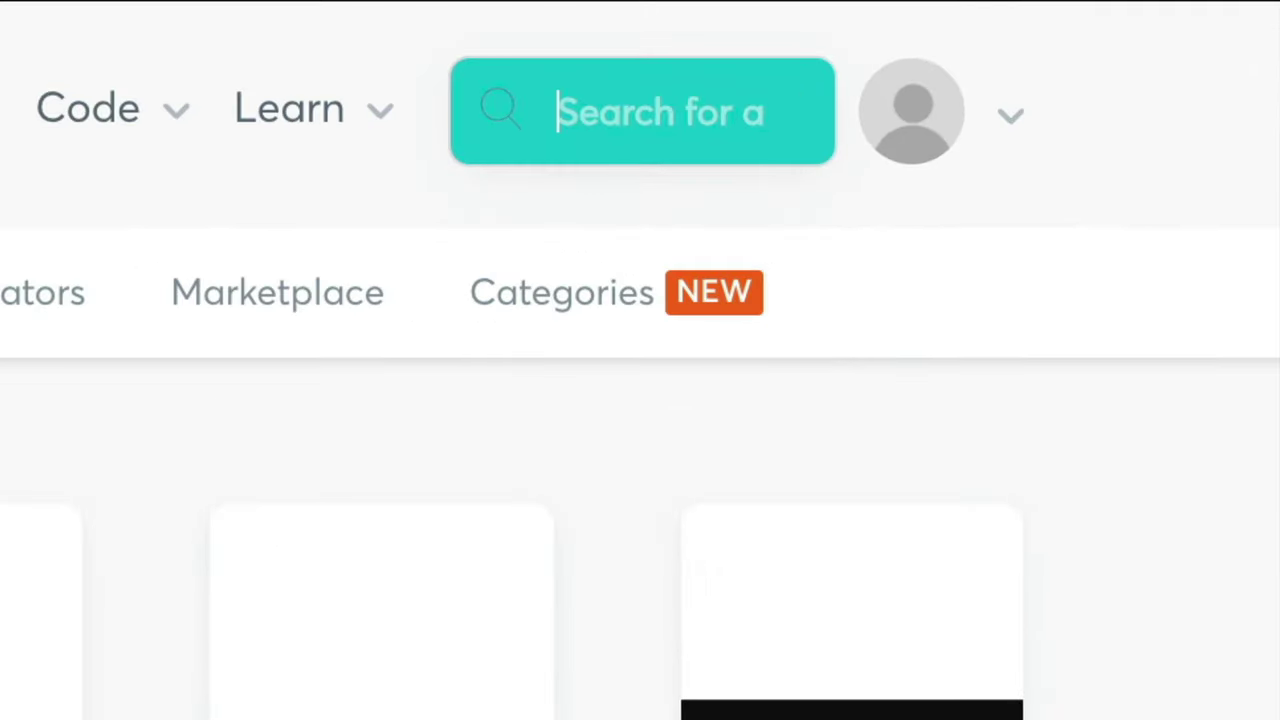
Search LottieFiles for "vertical" and scroll through the matching animations
{"action": "type", "text": "v"}
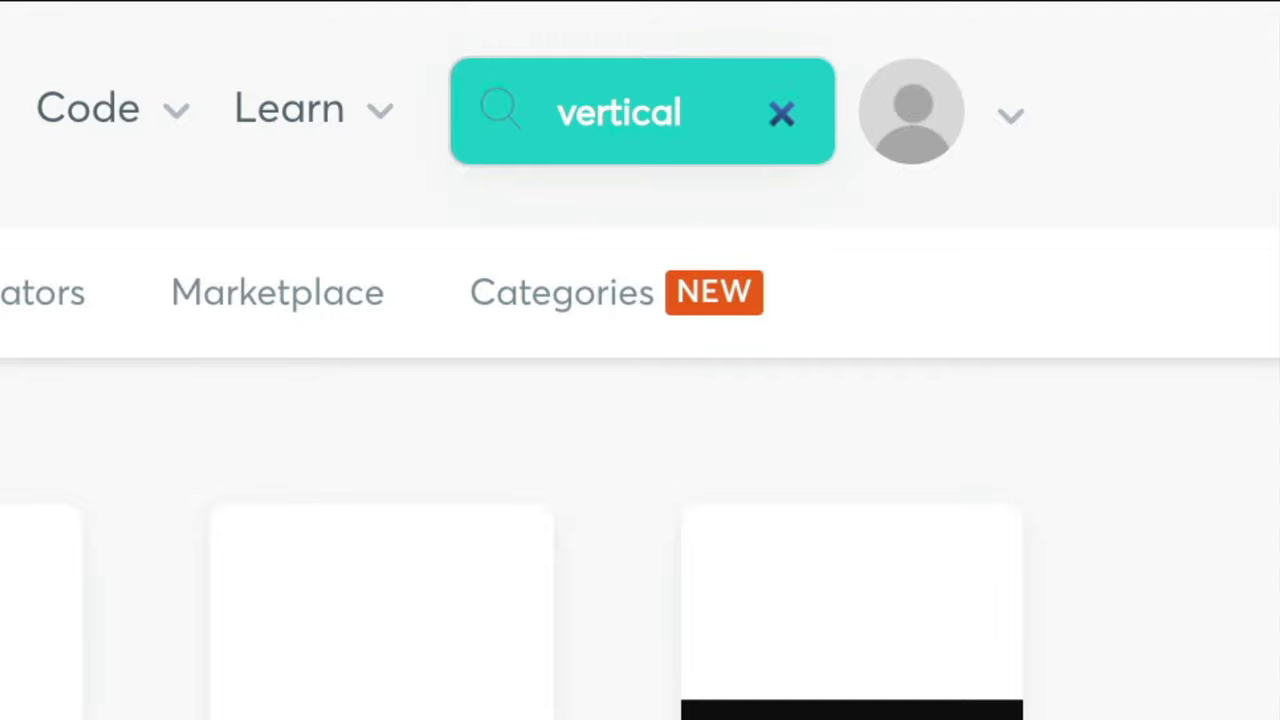
{"action": "type", "text": "ertical"}
{"action": "key", "text": "Return"}
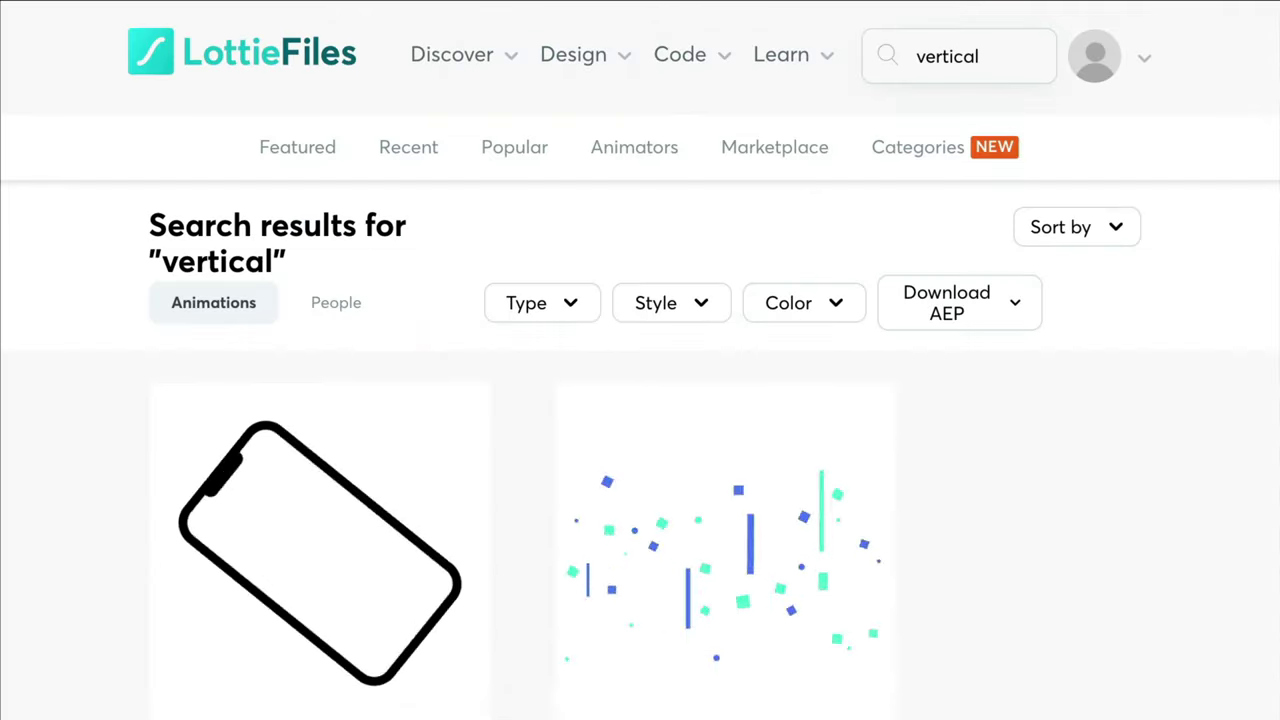
{"action": "scroll", "coordinate": [640, 400], "scroll_direction": "down", "scroll_amount": 3}
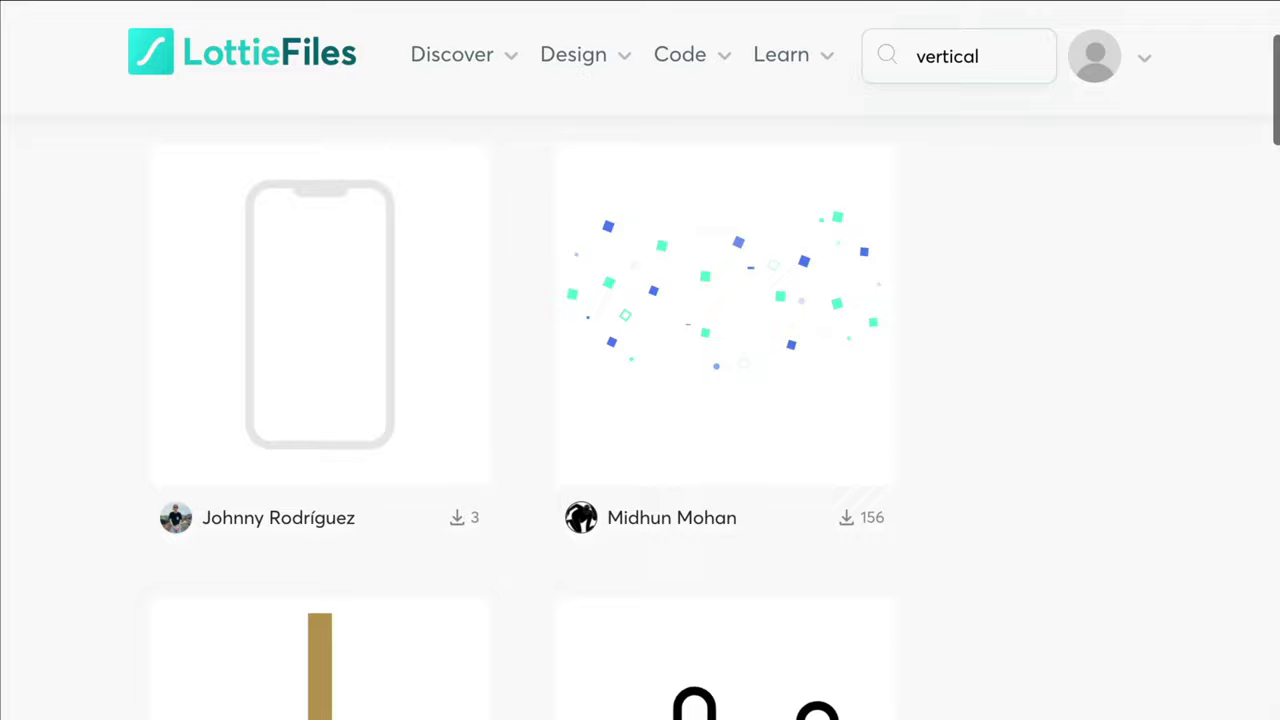
{"action": "scroll", "coordinate": [640, 400], "scroll_direction": "down", "scroll_amount": 5}
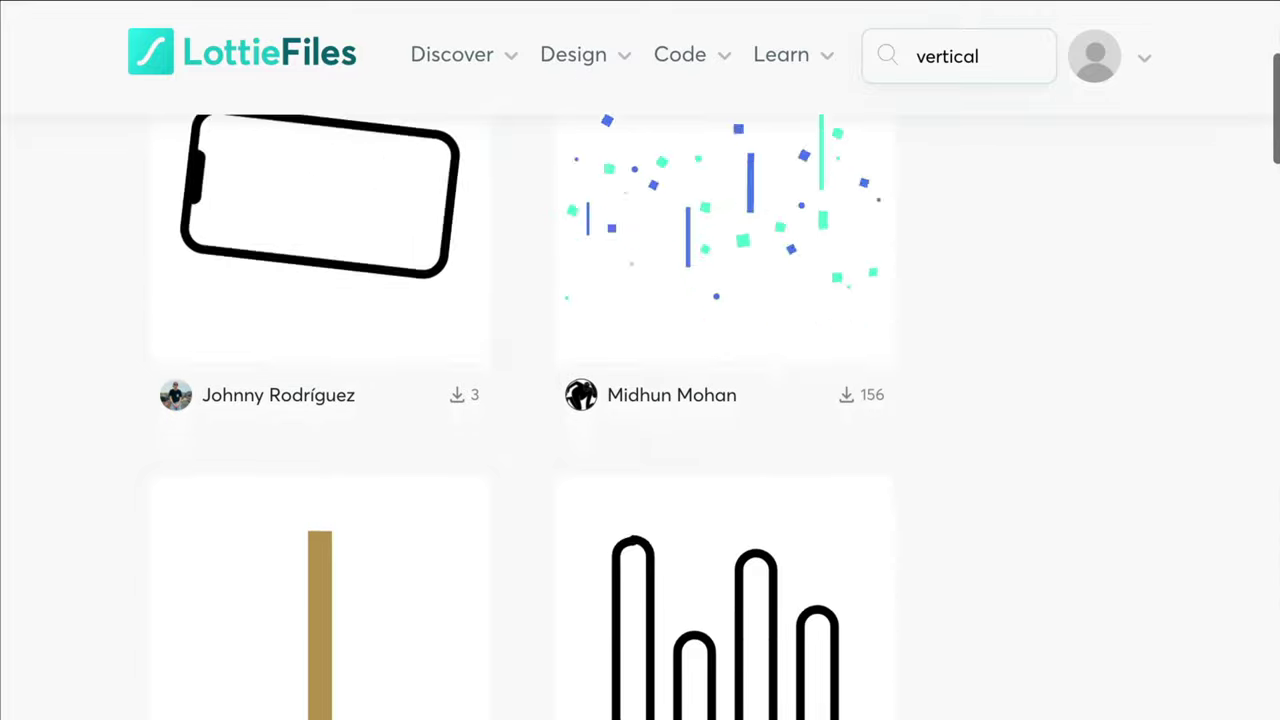
{"action": "scroll", "coordinate": [640, 400], "scroll_direction": "down", "scroll_amount": 6}
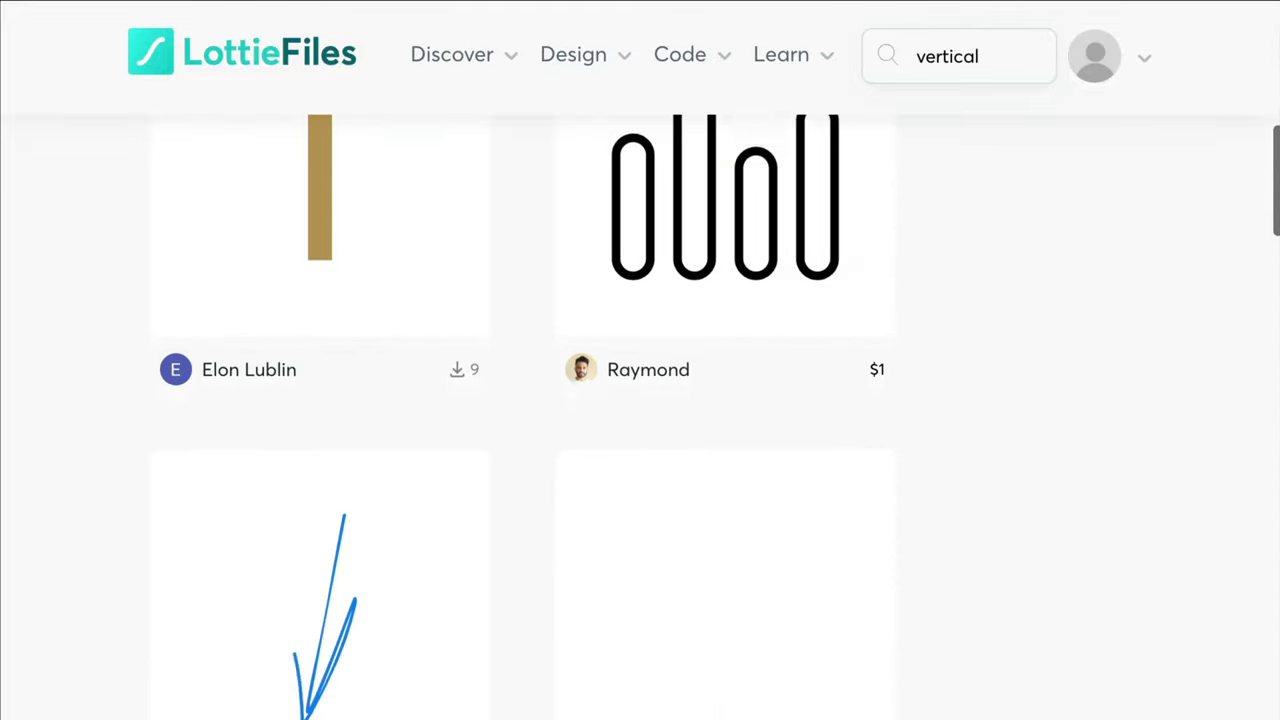
{"action": "scroll", "coordinate": [640, 400], "scroll_direction": "down", "scroll_amount": 7}
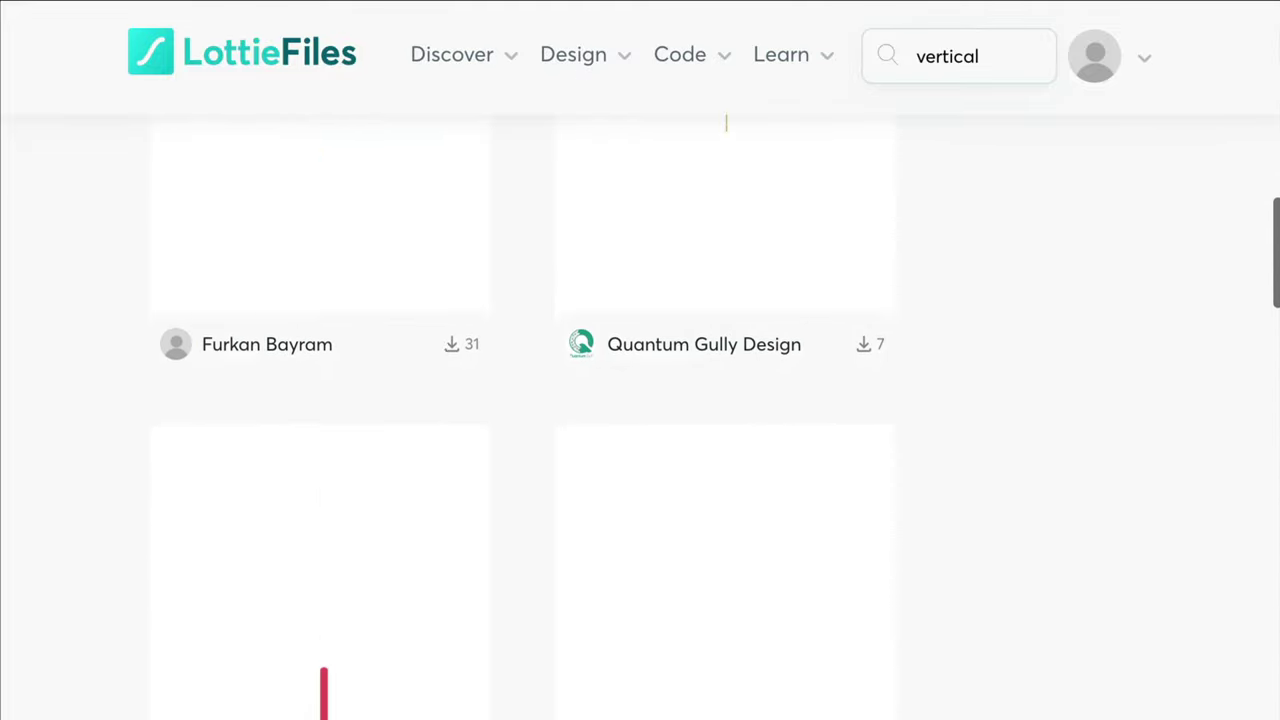
{"action": "scroll", "coordinate": [640, 400], "scroll_direction": "down", "scroll_amount": 8}
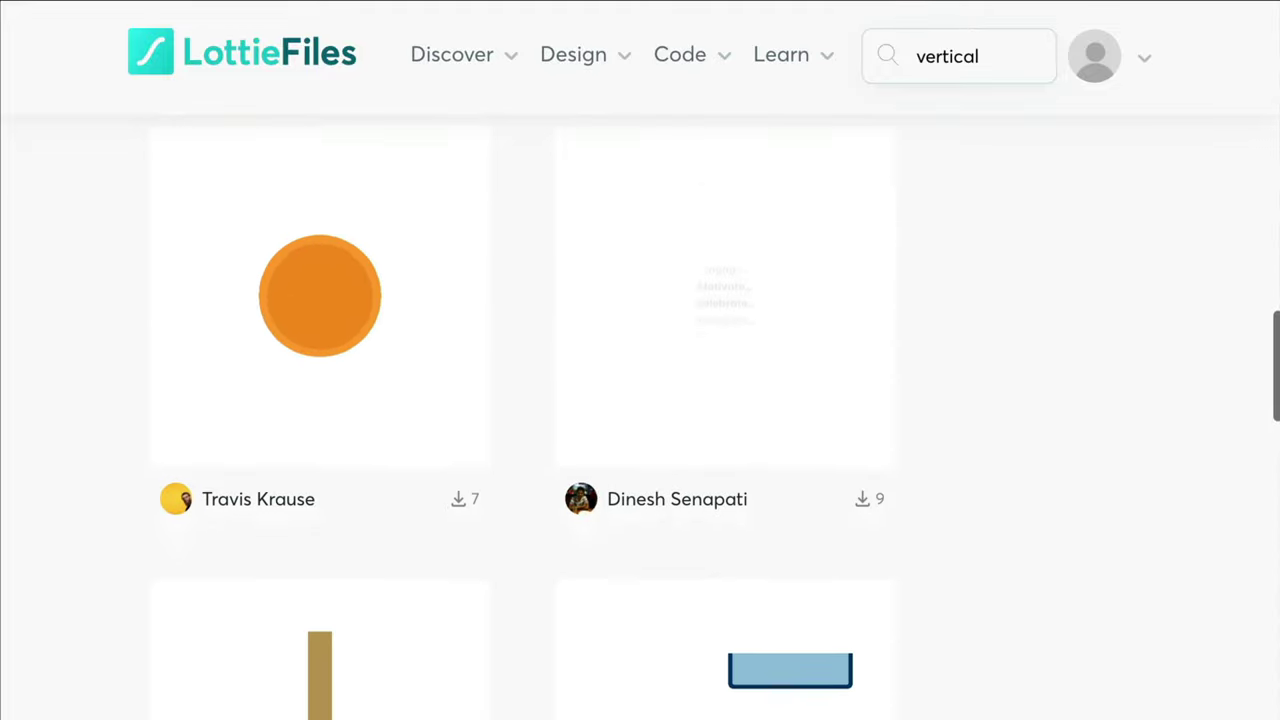
{"action": "scroll", "coordinate": [640, 400], "scroll_direction": "down", "scroll_amount": 6}
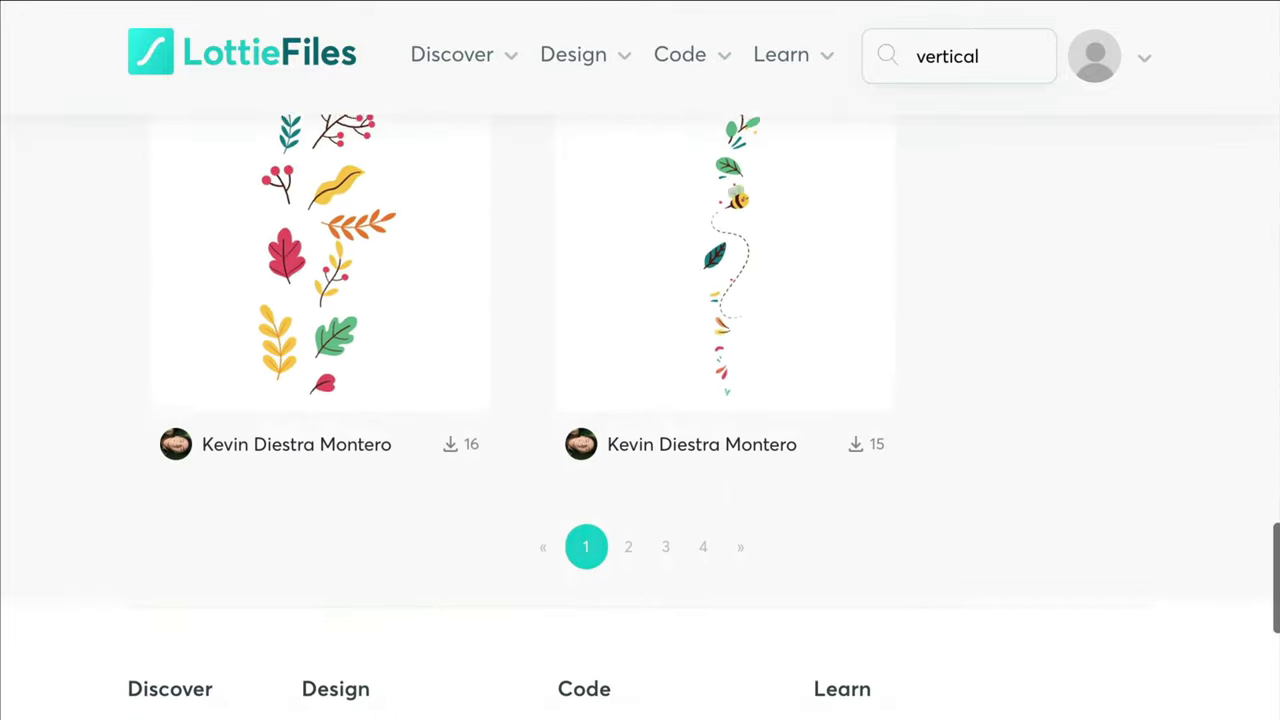
{"action": "scroll", "coordinate": [640, 400], "scroll_direction": "up", "scroll_amount": 1}
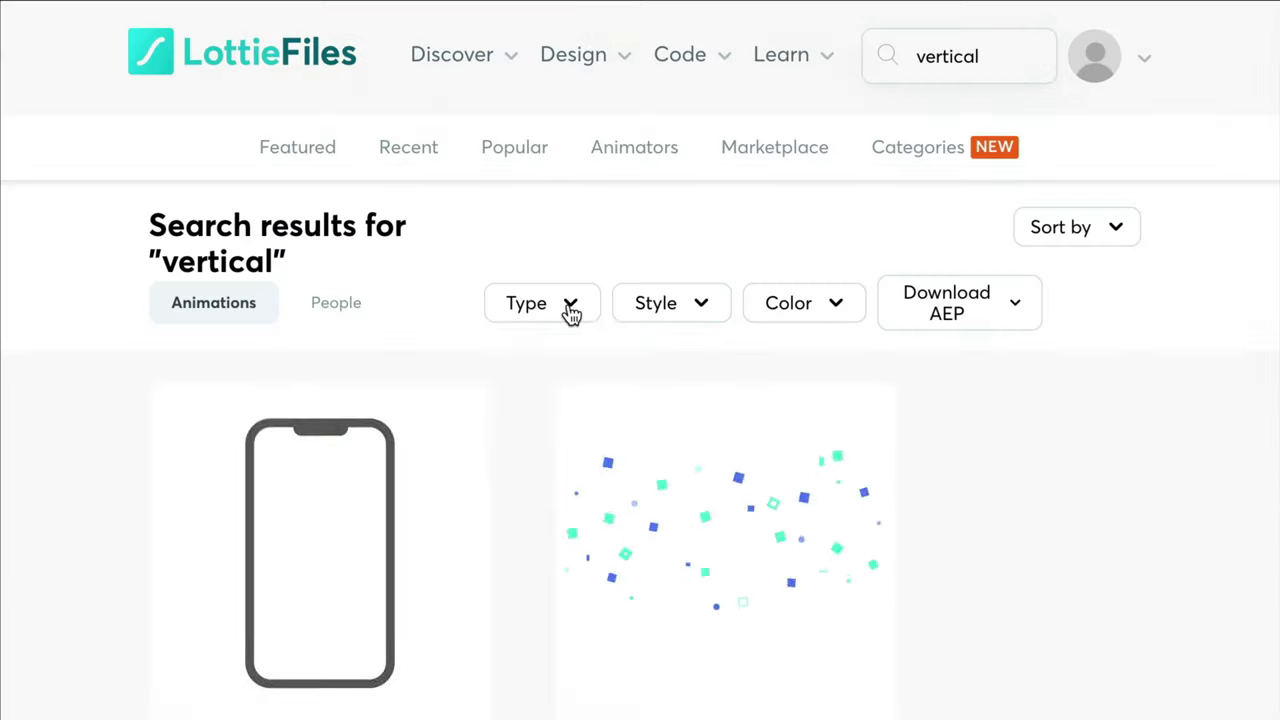
Try the Type, Style and Color filters on the vertical results, then close the colour panel
{"action": "left_click", "coordinate": [571, 313]}
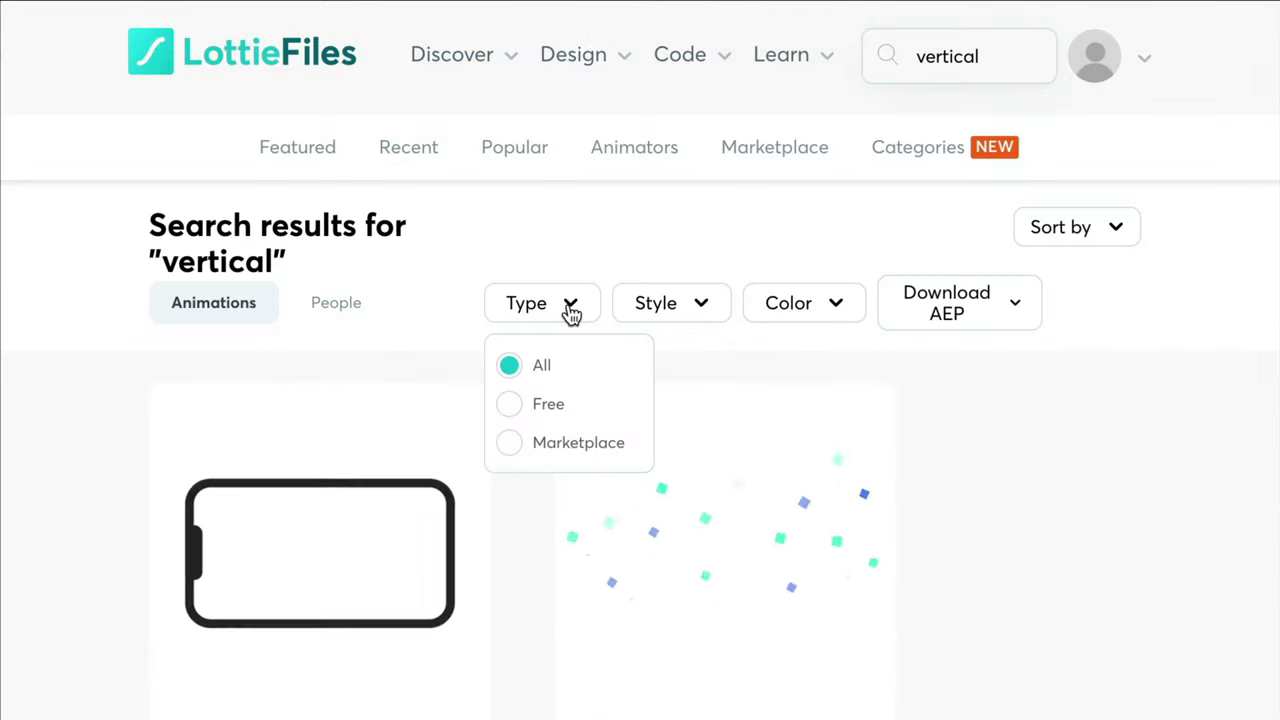
{"action": "left_click", "coordinate": [718, 312]}
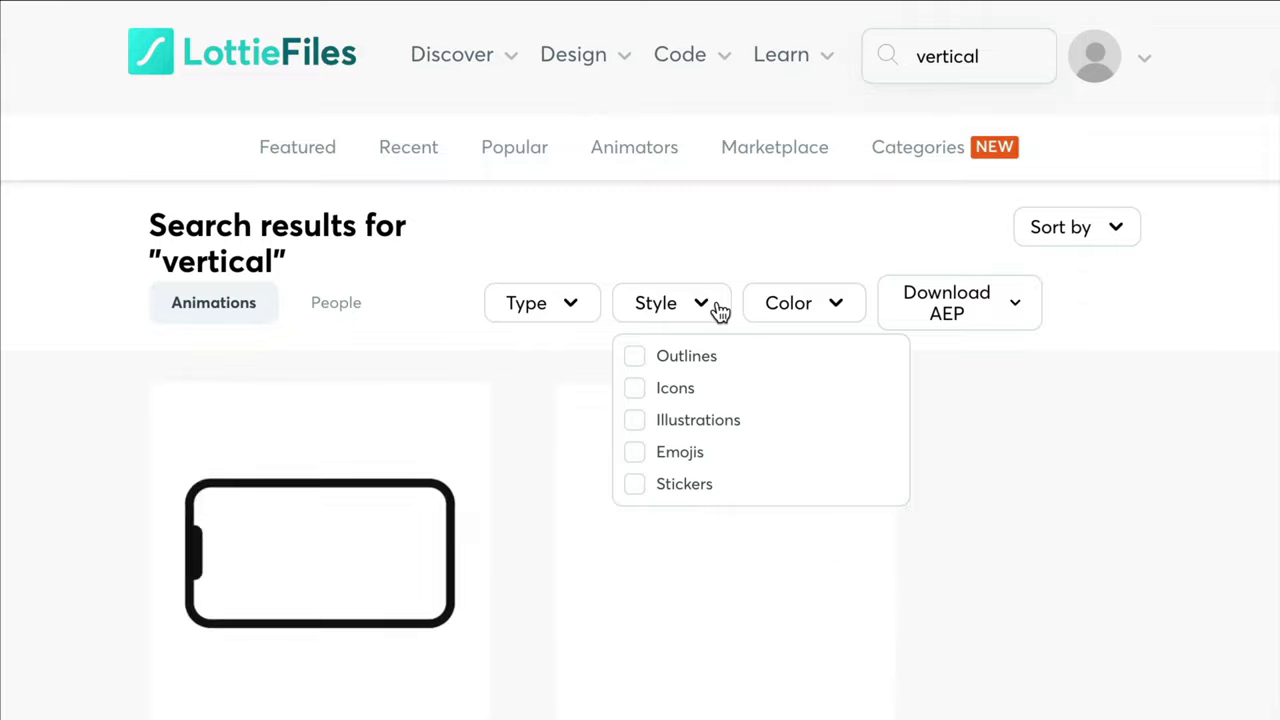
{"action": "left_click", "coordinate": [841, 311]}
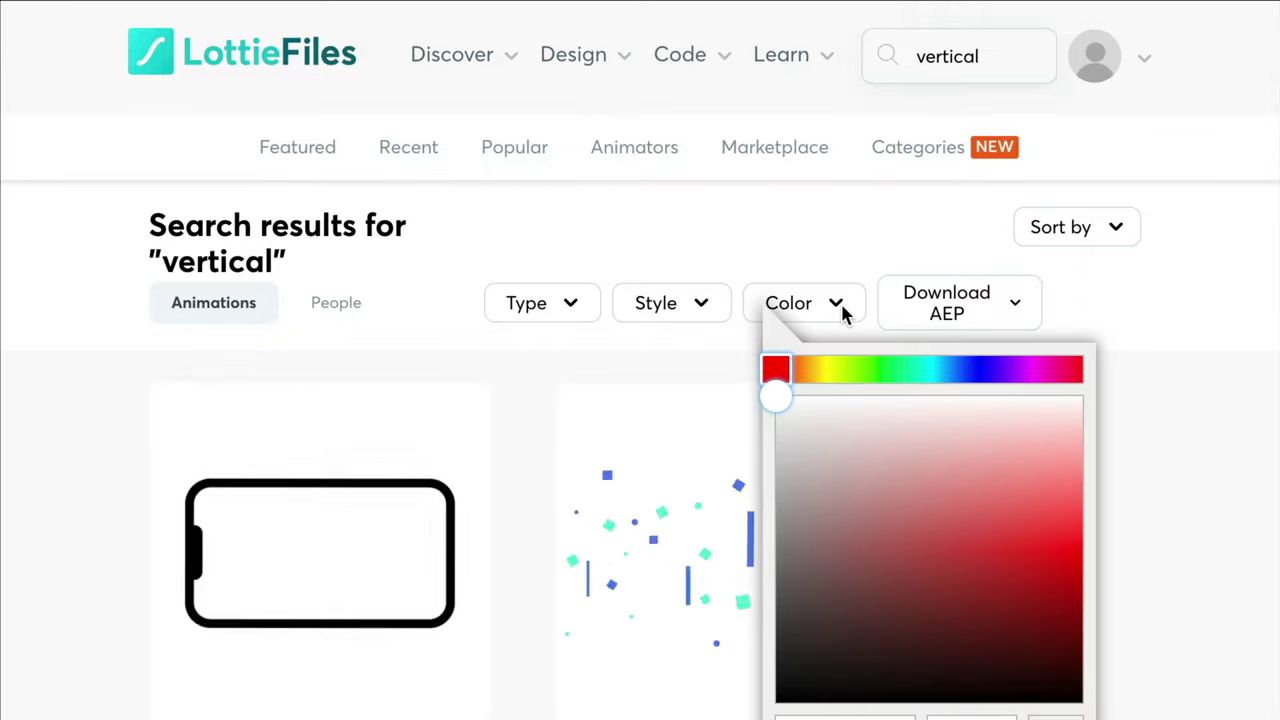
{"action": "scroll", "coordinate": [1186, 571], "scroll_direction": "down", "scroll_amount": 5}
{"action": "left_click", "coordinate": [1190, 283]}
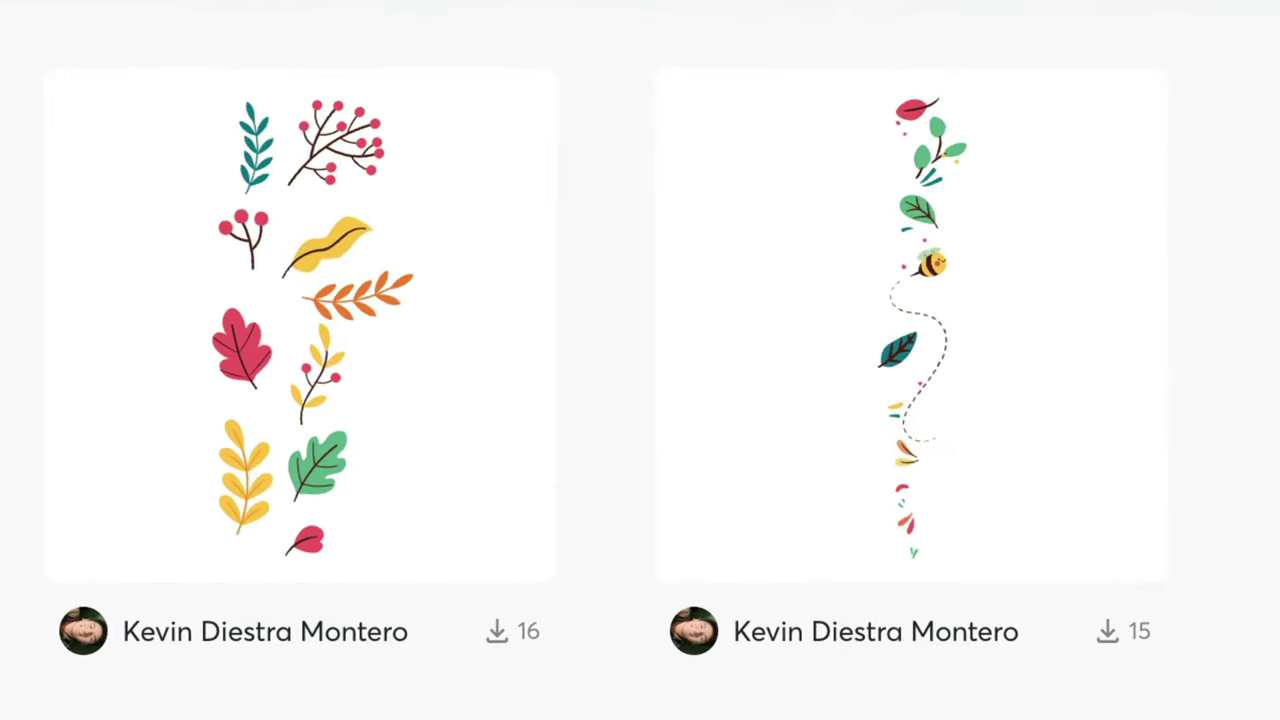
Open the leaves-and-bee "Adornos verticales" animation and copy its Lottie Animation URL
{"action": "left_click", "coordinate": [908, 366]}
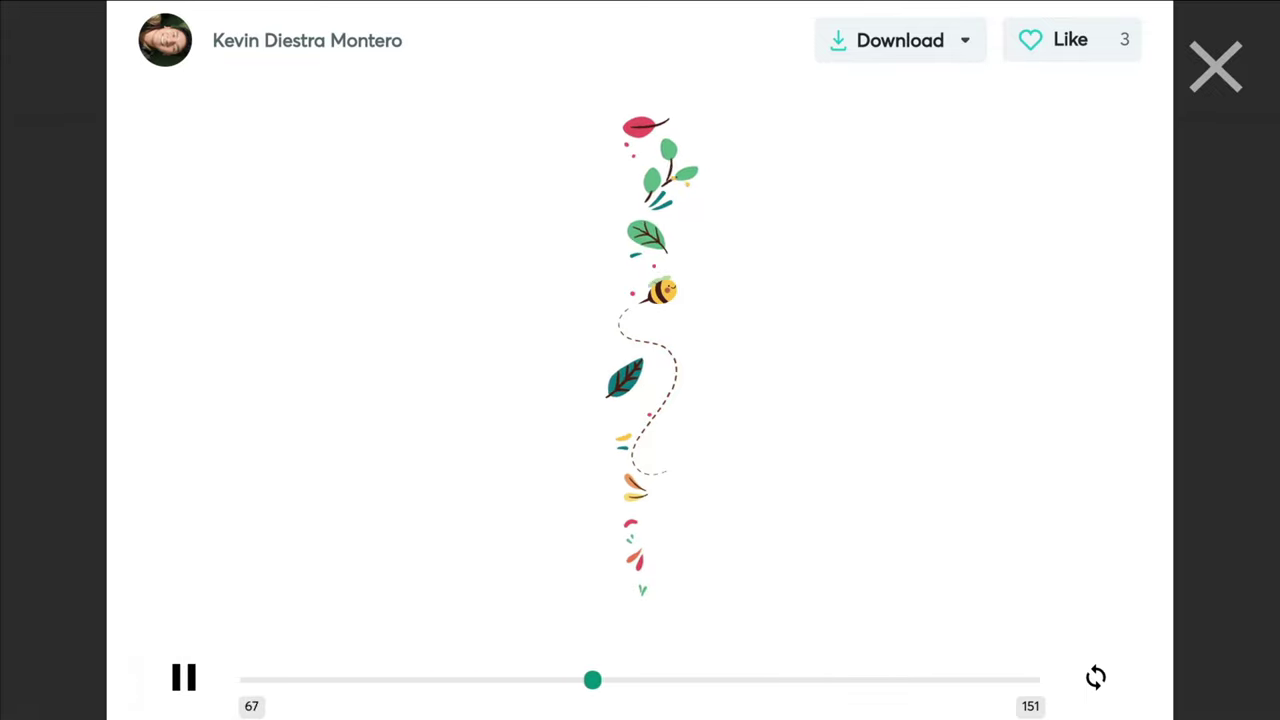
{"action": "scroll", "coordinate": [640, 360], "scroll_direction": "down", "scroll_amount": 5}
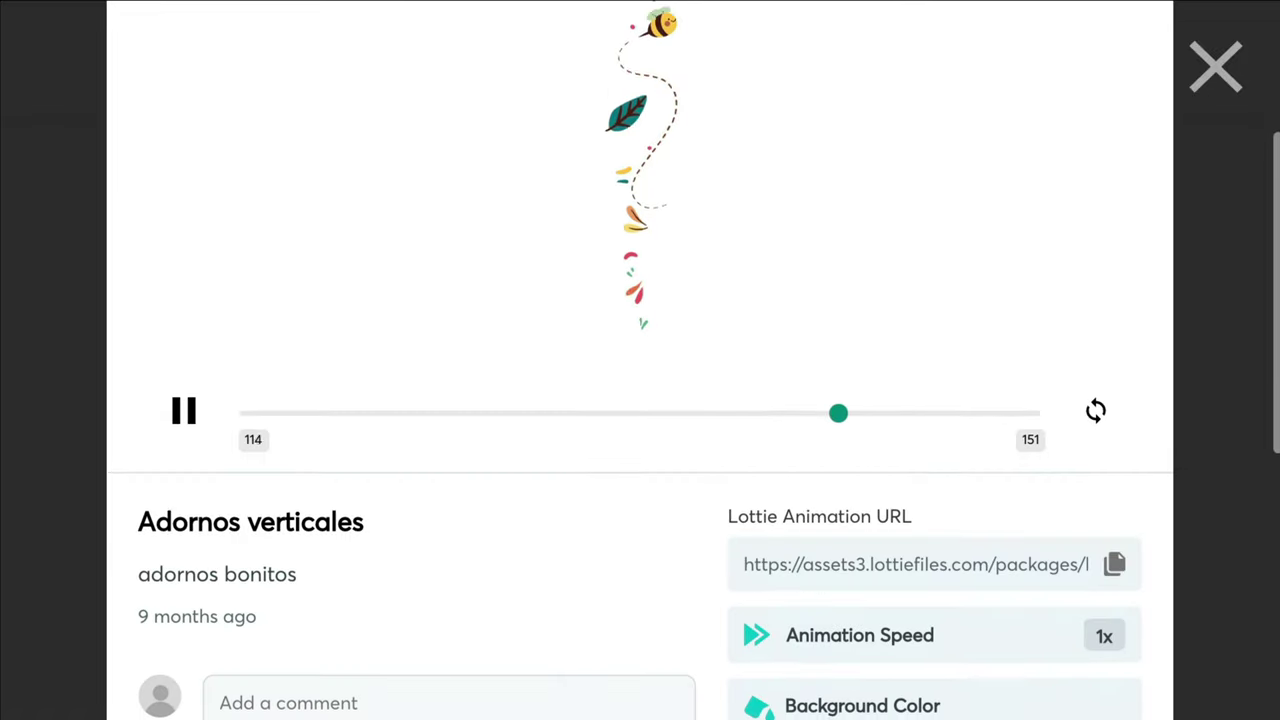
{"action": "scroll", "coordinate": [640, 360], "scroll_direction": "down", "scroll_amount": 5}
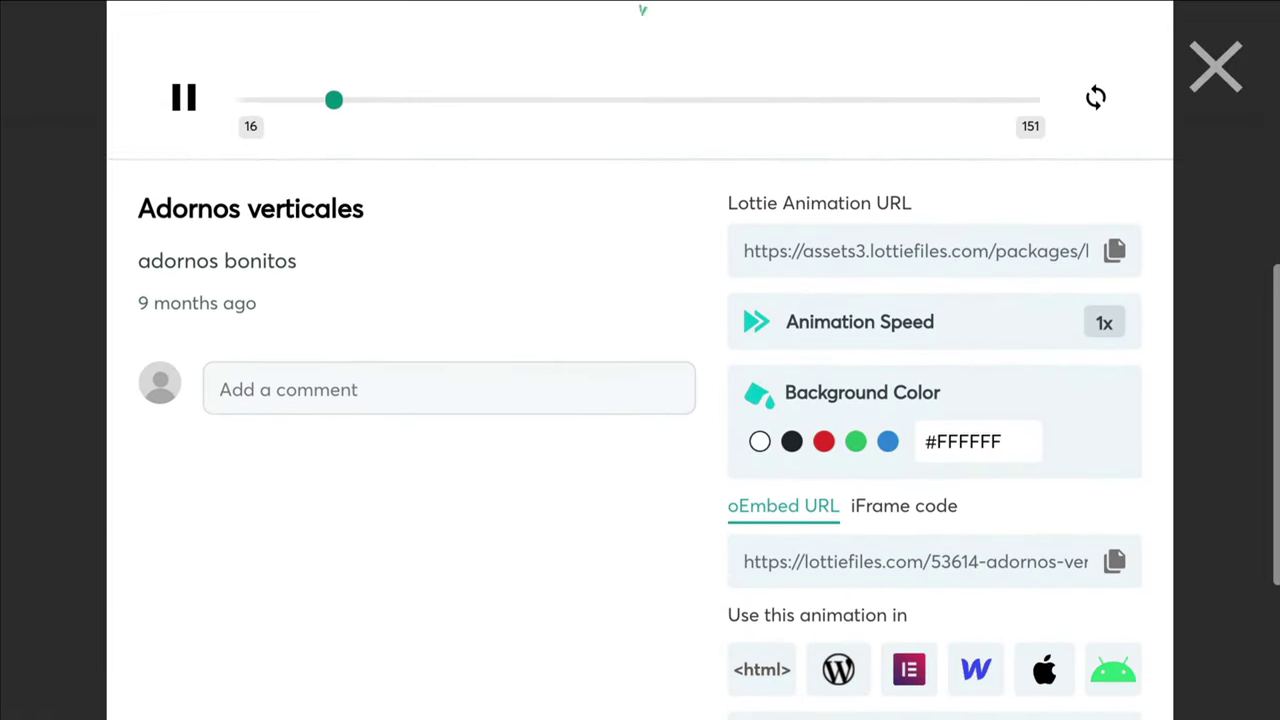
{"action": "scroll", "coordinate": [640, 360], "scroll_direction": "down", "scroll_amount": 2}
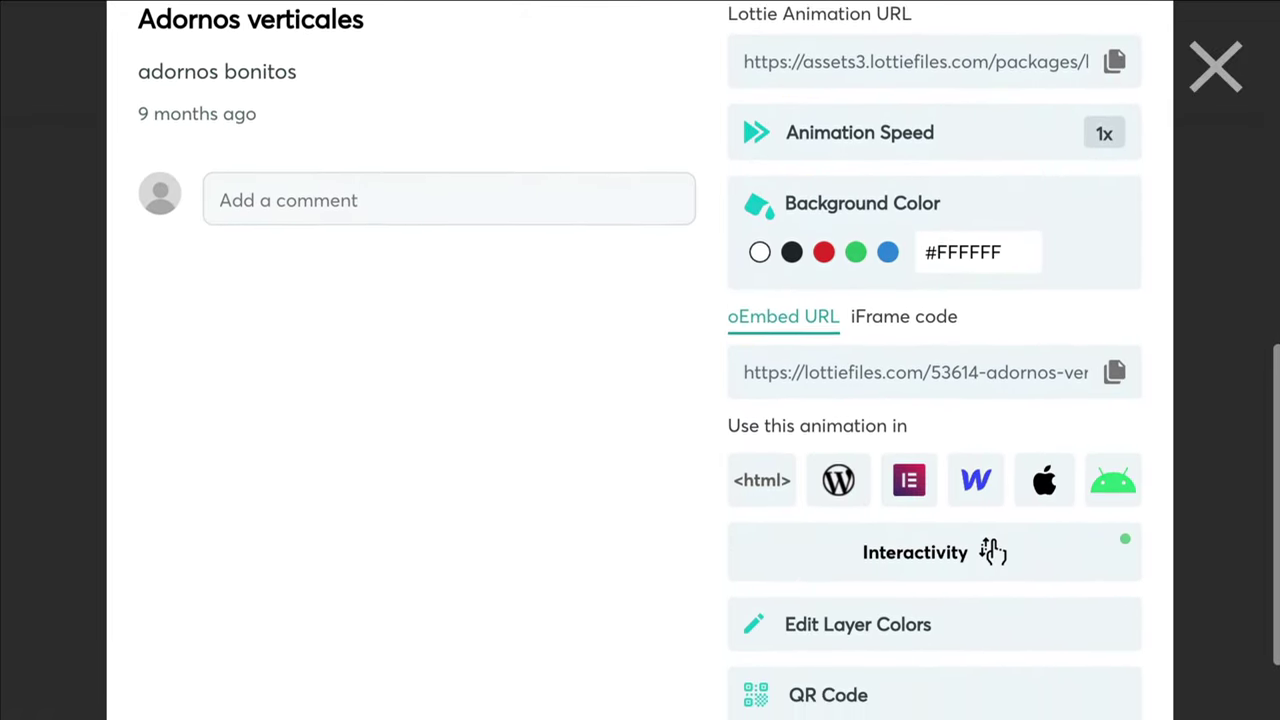
{"action": "scroll", "coordinate": [640, 360], "scroll_direction": "up", "scroll_amount": 1}
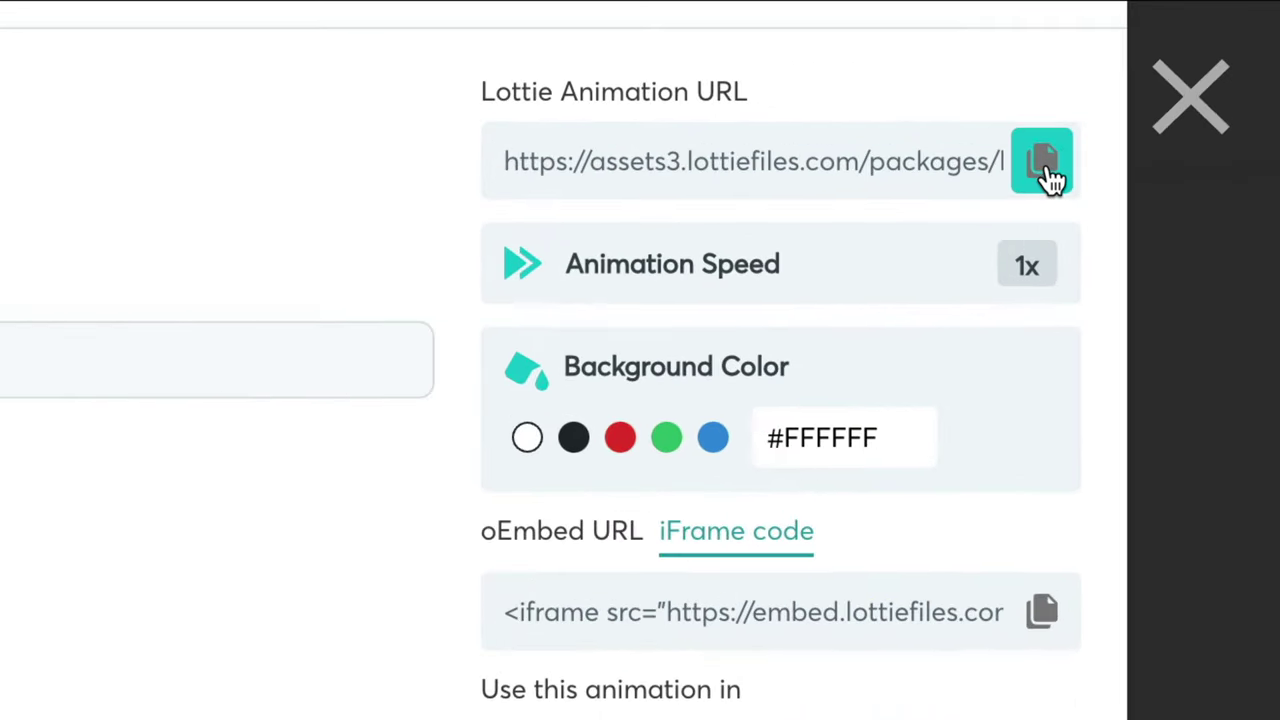
{"action": "left_click", "coordinate": [1118, 116]}
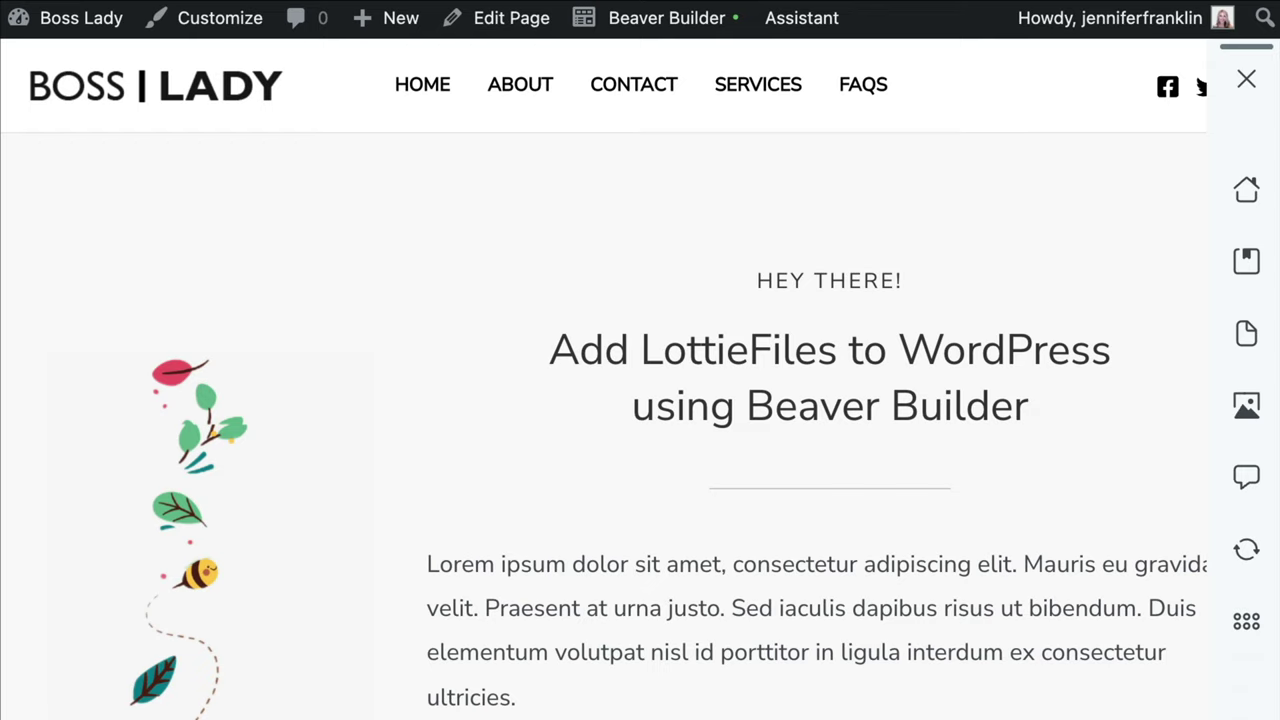
{"action": "scroll", "coordinate": [640, 400], "scroll_direction": "down", "scroll_amount": 5}
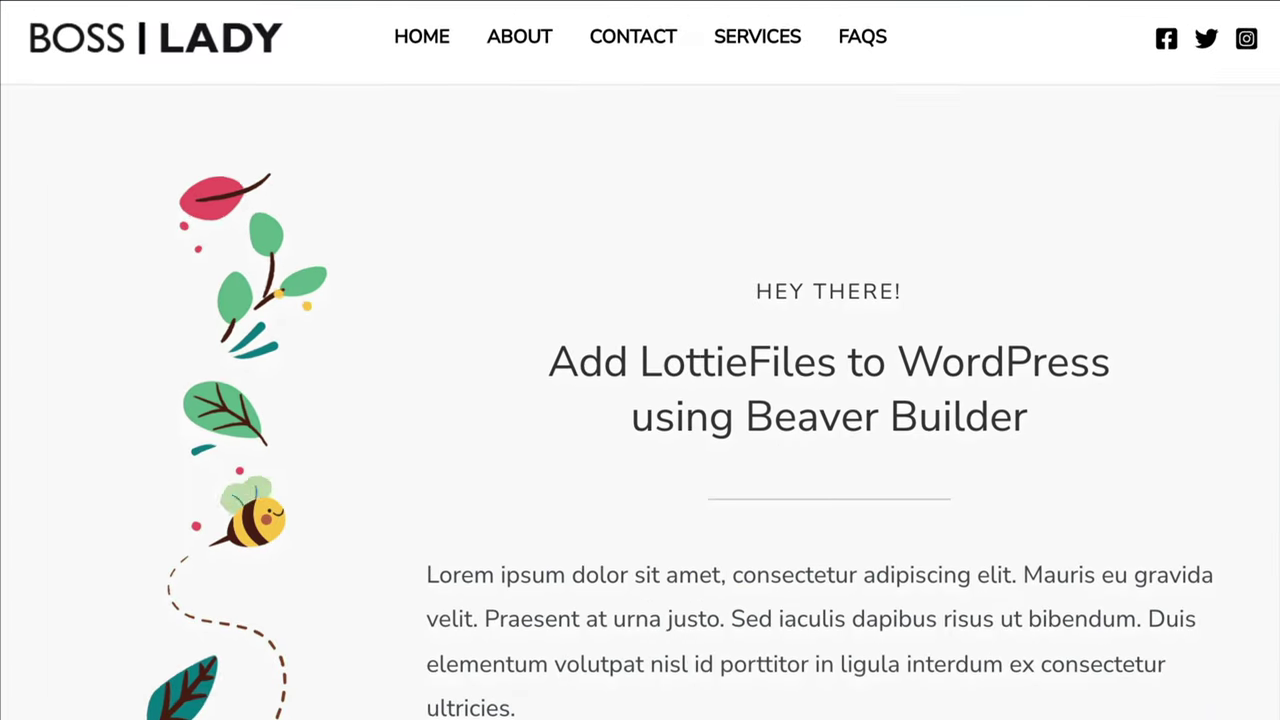
{"action": "scroll", "coordinate": [640, 400], "scroll_direction": "down", "scroll_amount": 5}
{"action": "scroll", "coordinate": [640, 400], "scroll_direction": "down", "scroll_amount": 5}
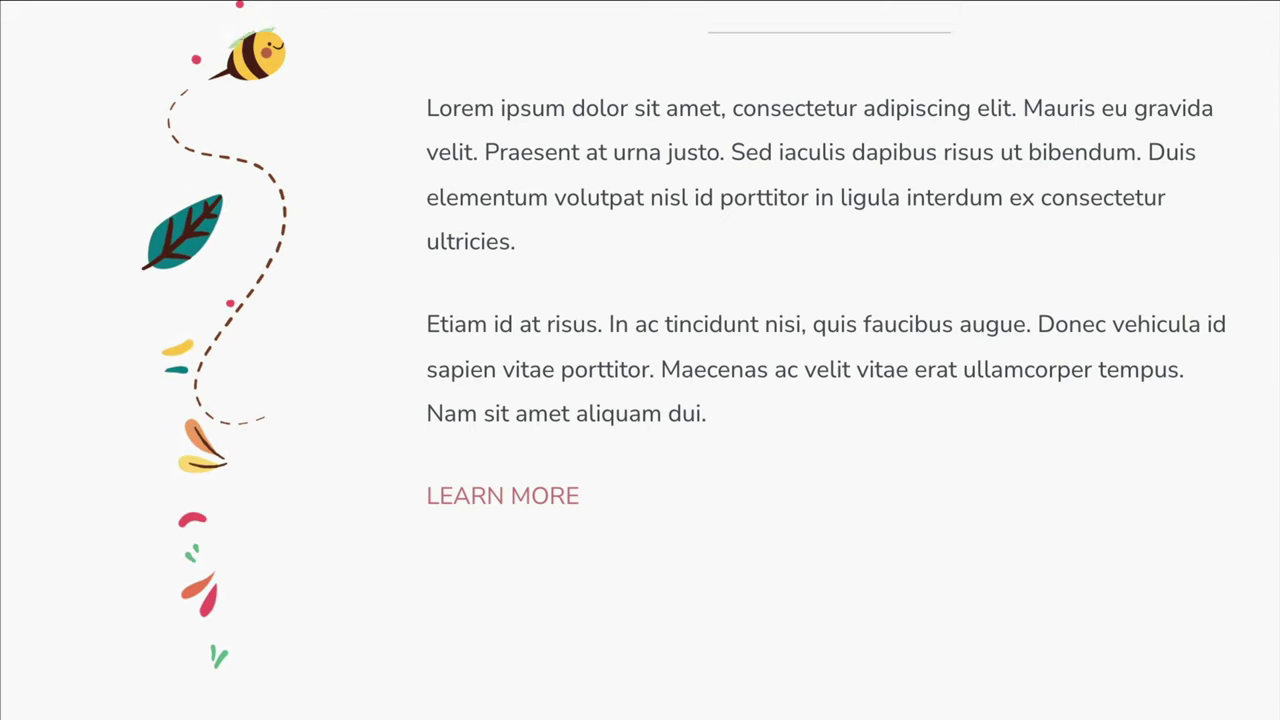
{"action": "scroll", "coordinate": [640, 400], "scroll_direction": "up", "scroll_amount": 3}
{"action": "scroll", "coordinate": [640, 400], "scroll_direction": "up", "scroll_amount": 4}
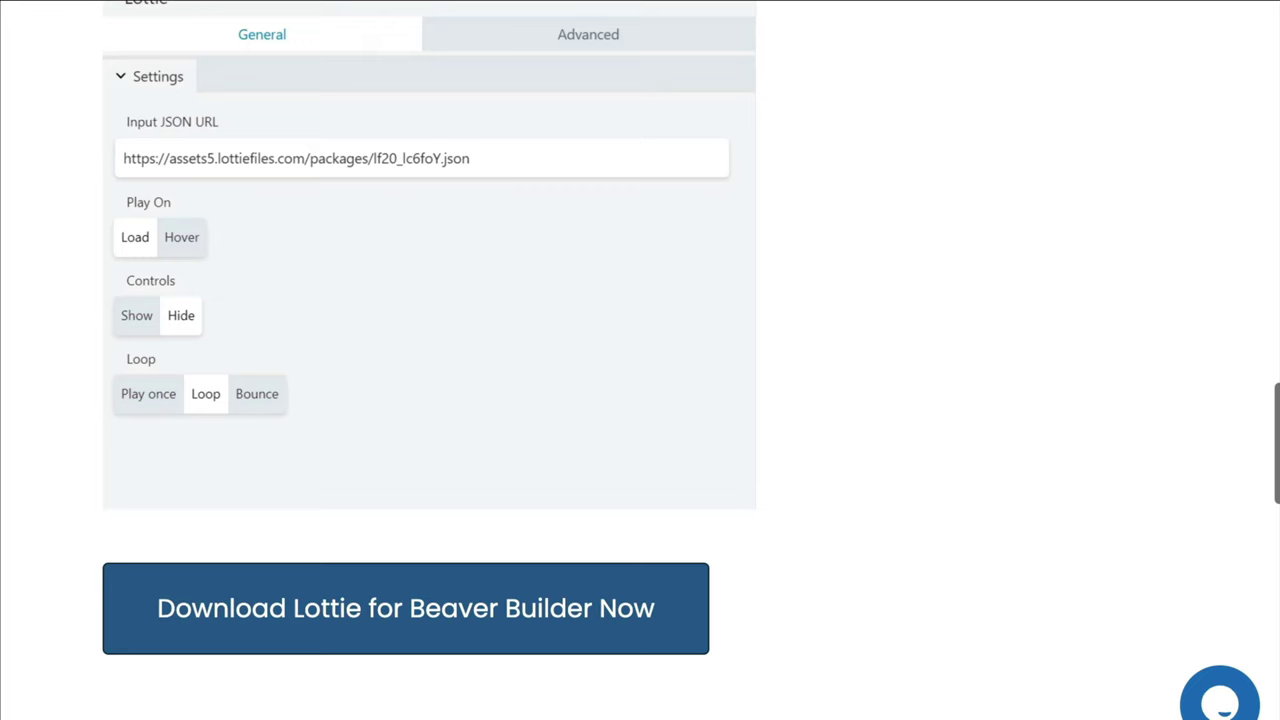
Scroll up to the Lottie for Beaver Builder header with its Download Free Now link
{"action": "scroll", "coordinate": [640, 360], "scroll_direction": "up", "scroll_amount": 1}
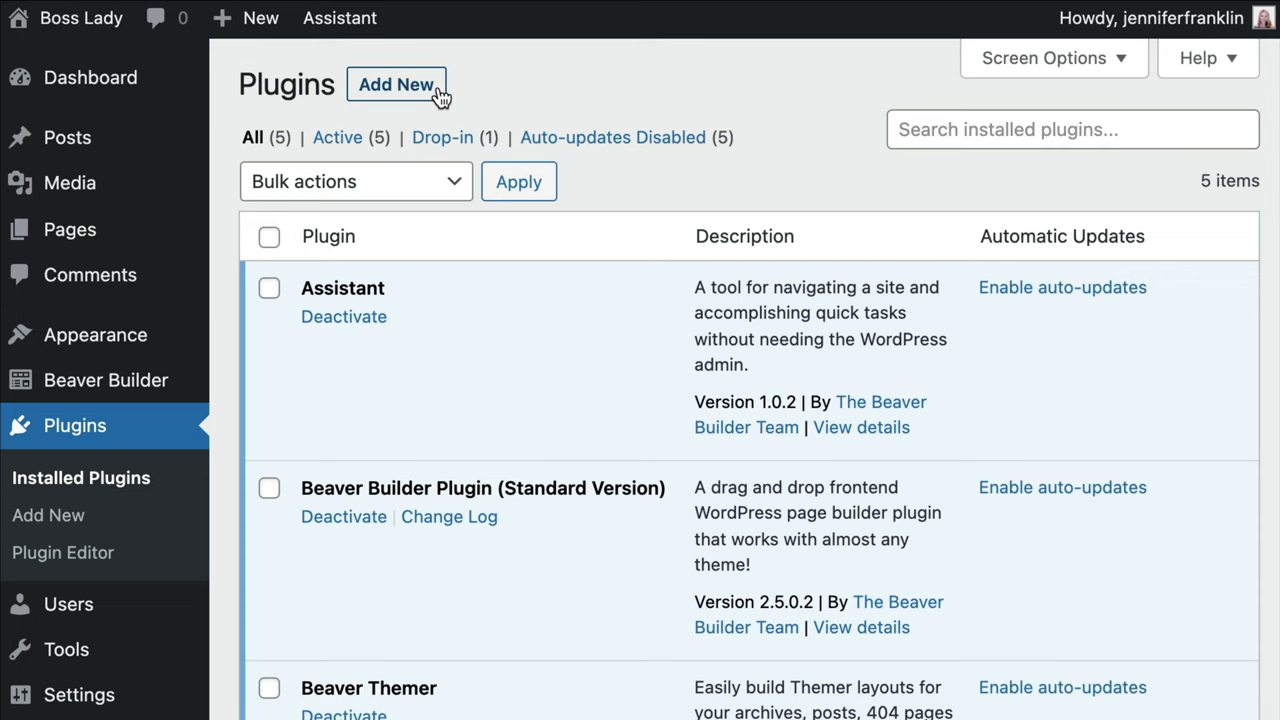
Upload ss-bb-lottie-v1.0.5.zip via Add New > Upload Plugin, install it and activate it
{"action": "left_click", "coordinate": [440, 95]}
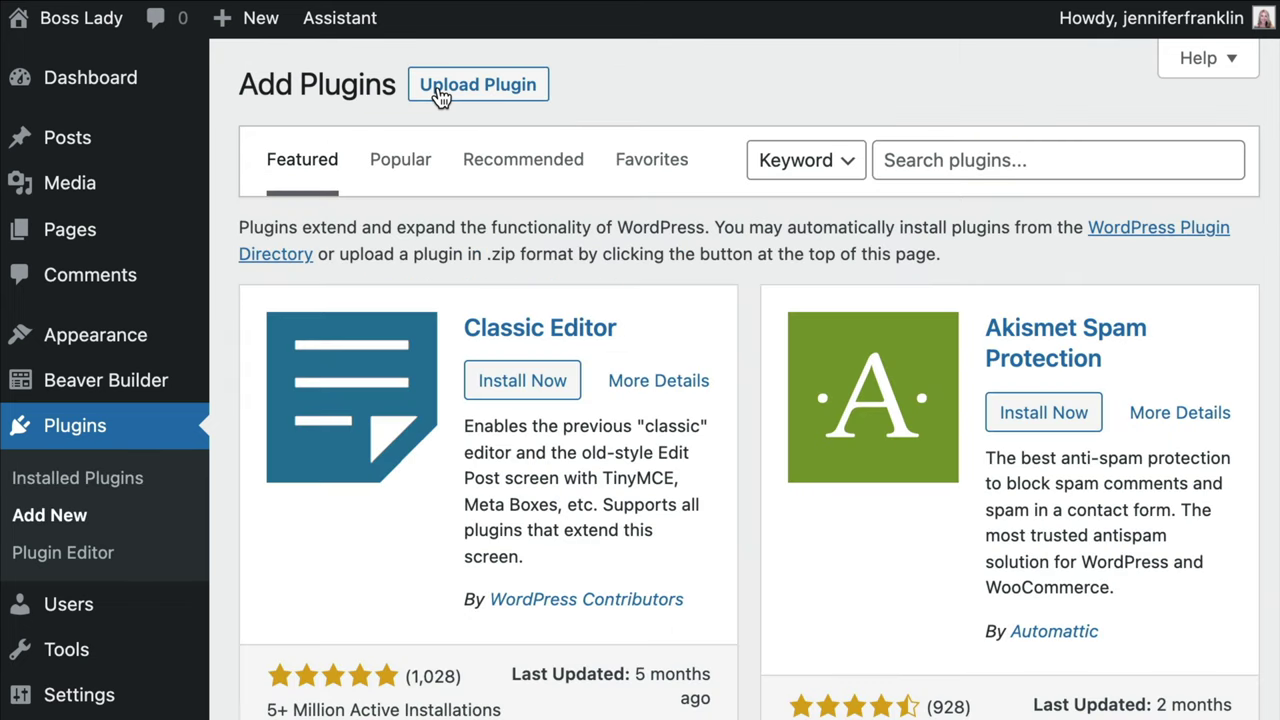
{"action": "left_click", "coordinate": [541, 100]}
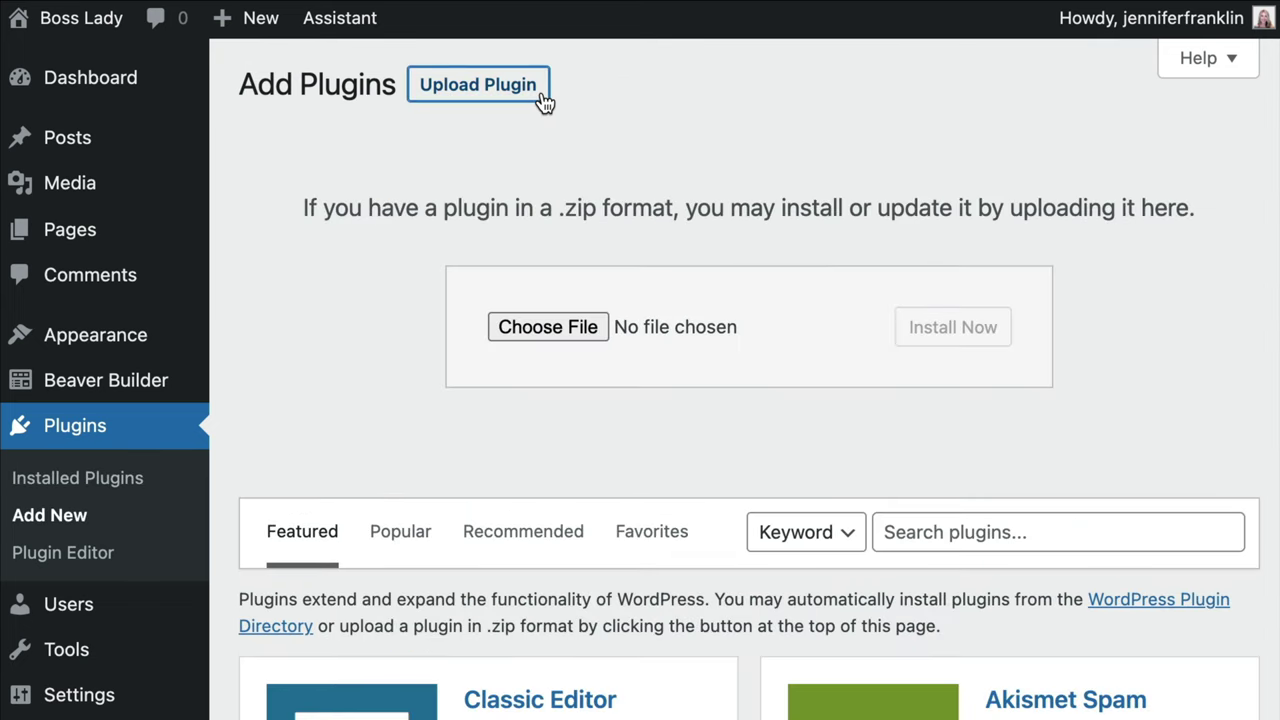
{"action": "left_click", "coordinate": [600, 349]}
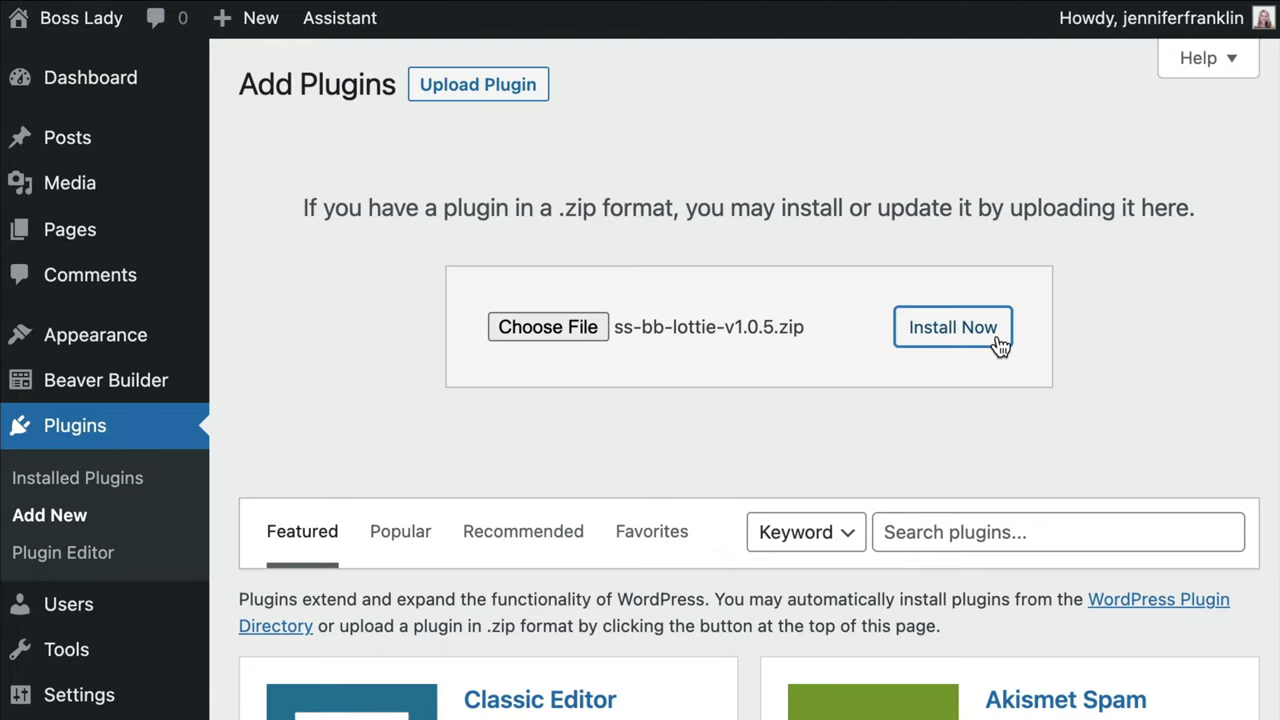
{"action": "left_click", "coordinate": [952, 327]}
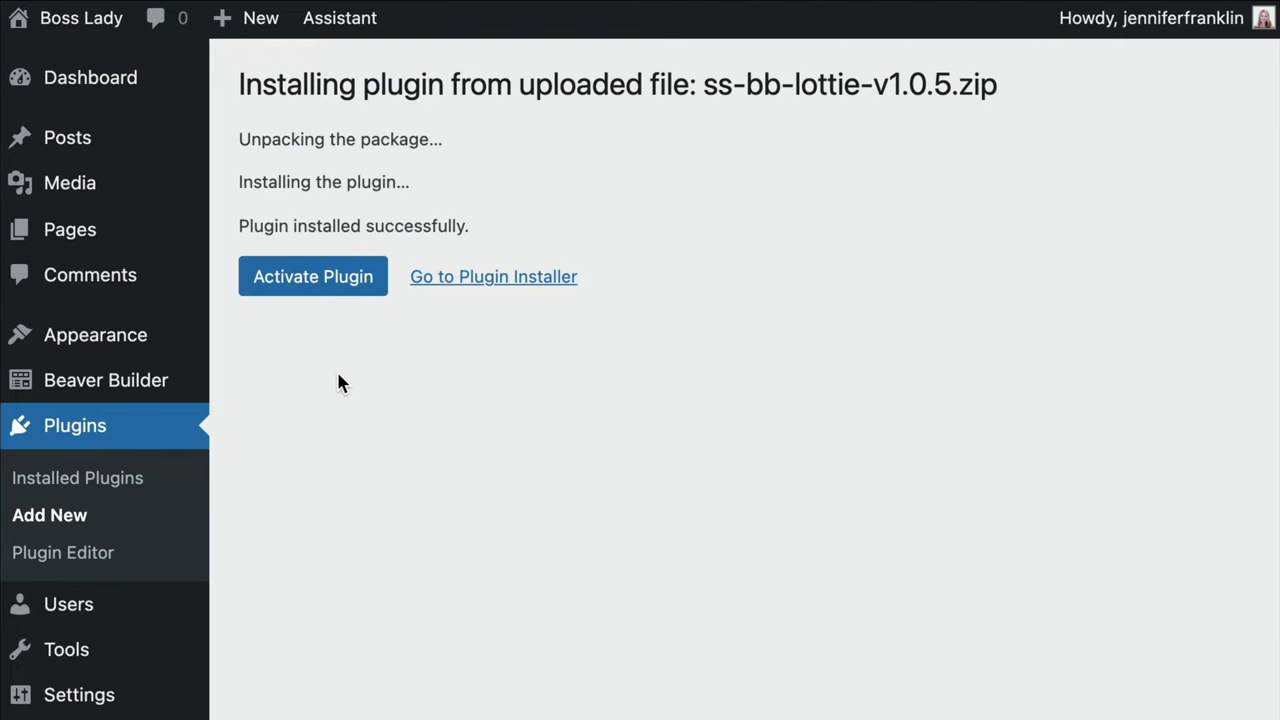
{"action": "left_click", "coordinate": [381, 298]}
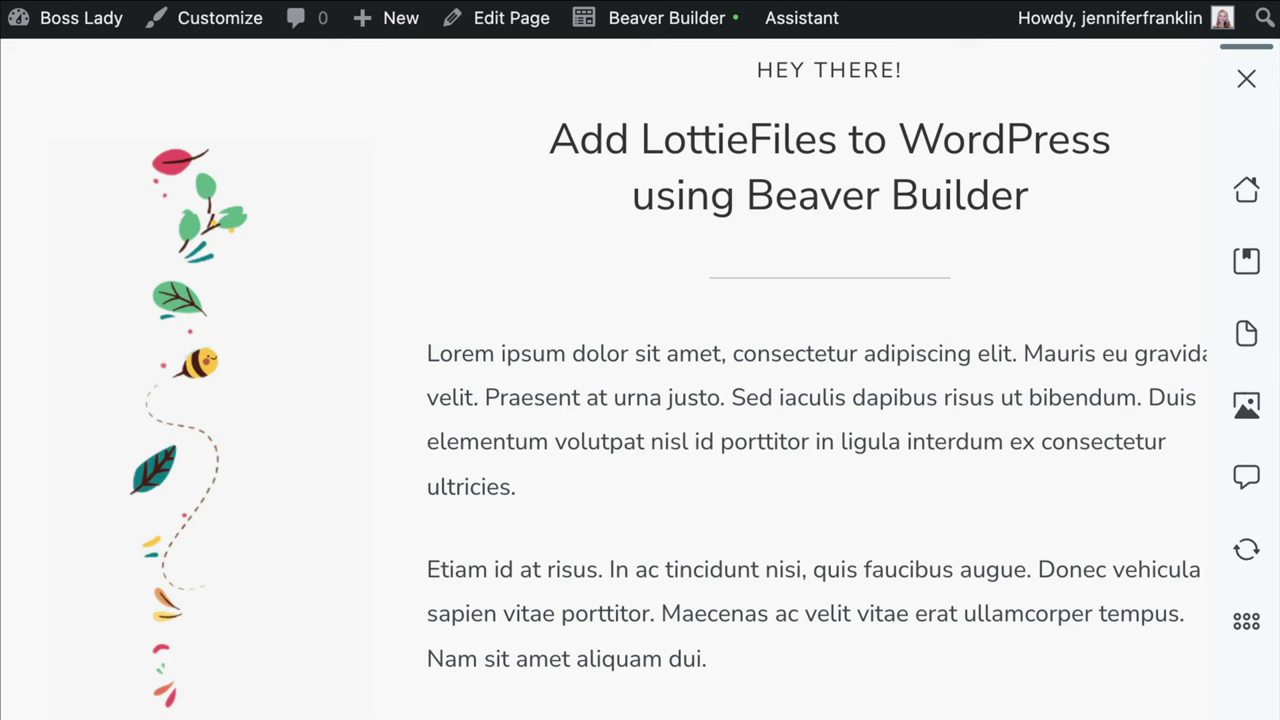
Delete the left-column animation module and drag a Lottie module, found by searching 'lottie', into that column
{"action": "mouse_move", "coordinate": [660, 18]}
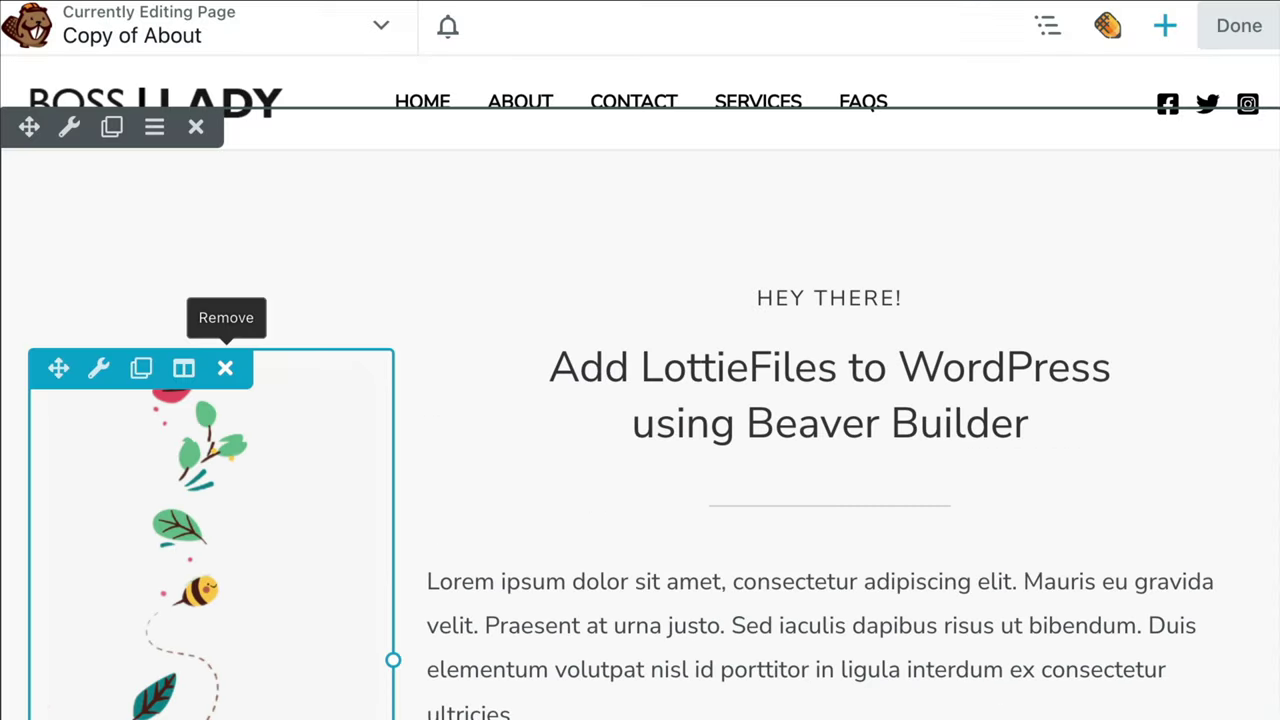
{"action": "left_click", "coordinate": [225, 368]}
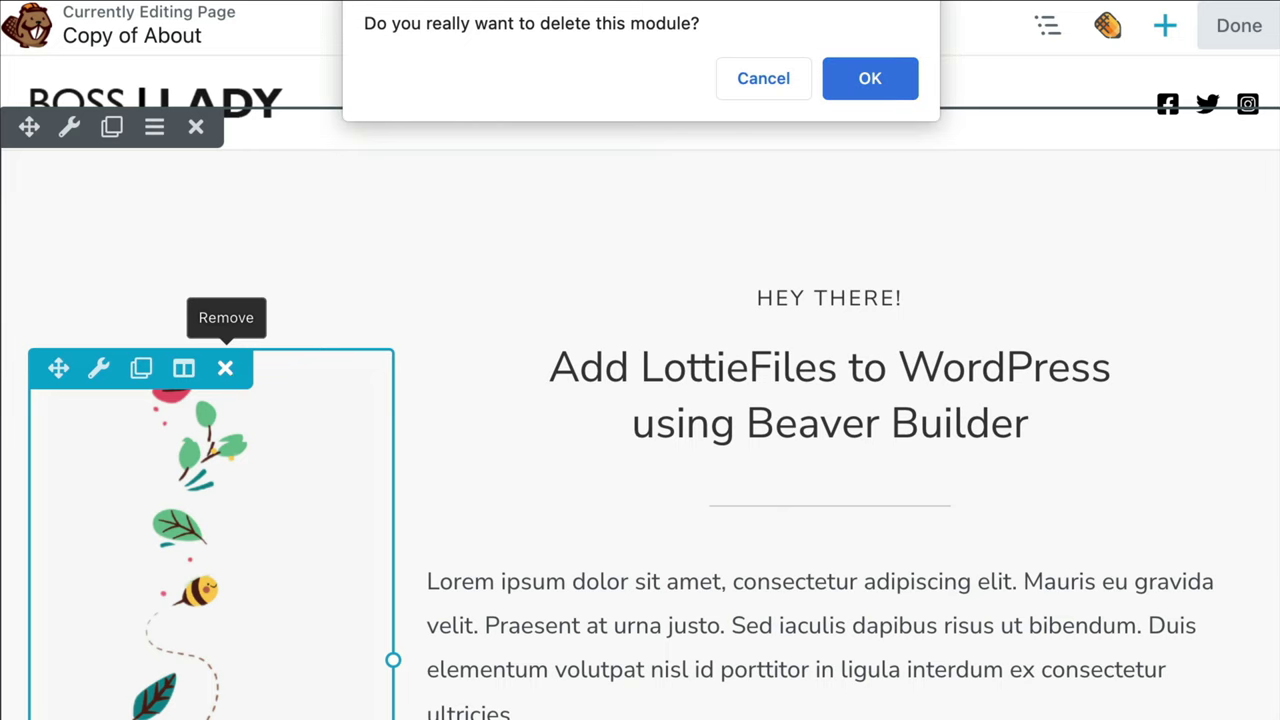
{"action": "key", "text": "Return"}
{"action": "type", "text": "jlottie"}
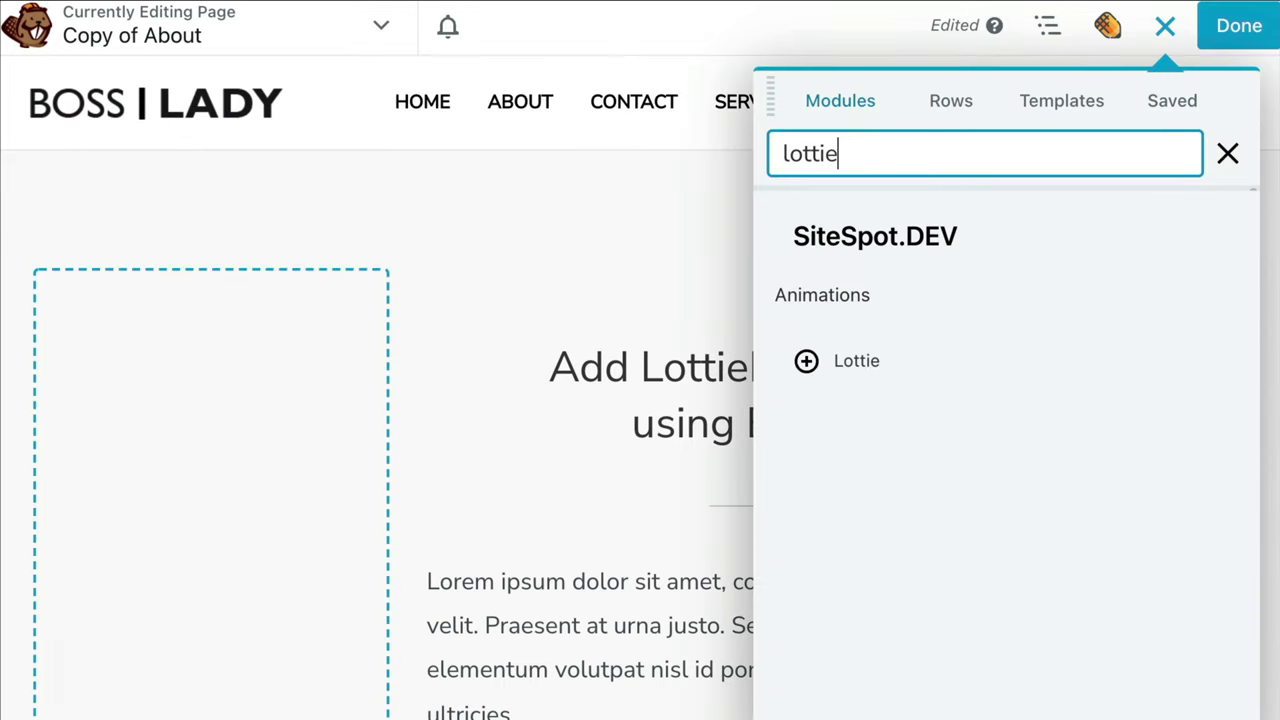
{"action": "left_click_drag", "start_coordinate": [856, 361], "coordinate": [210, 365]}
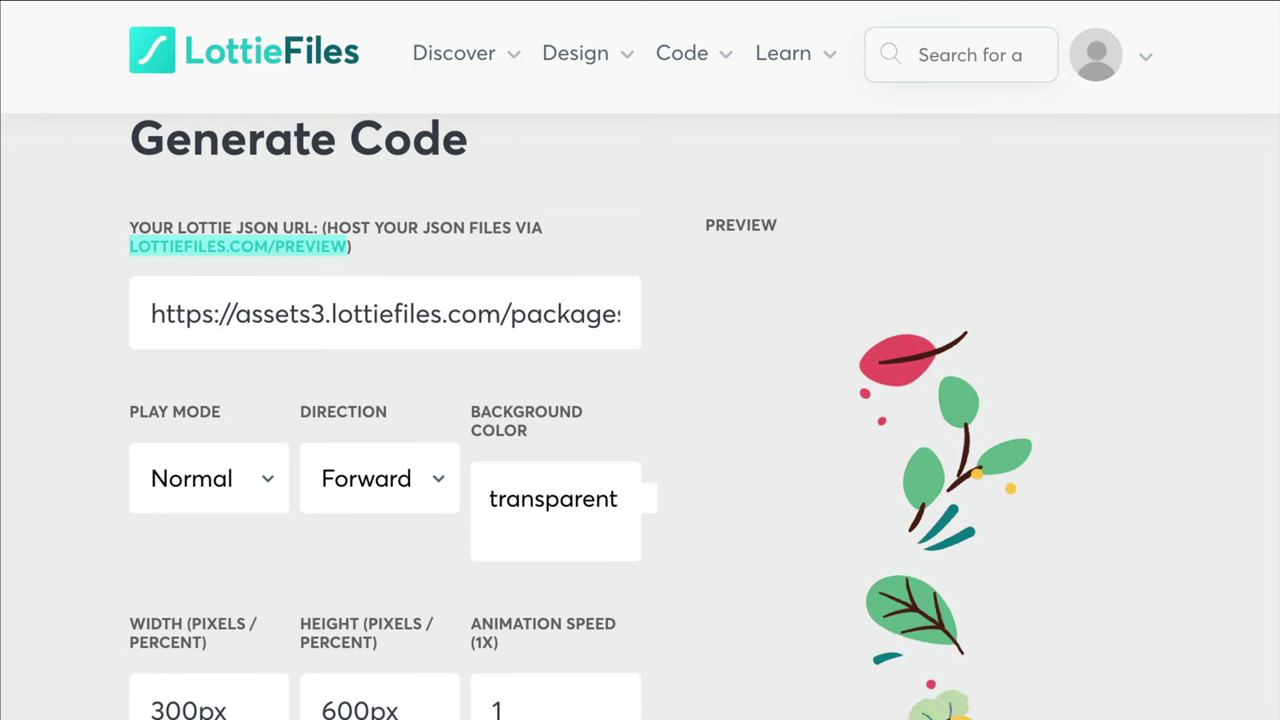
Paste the LottieFiles JSON URL into the Lottie module's Input JSON URL field, then try the hover trigger
{"action": "left_click_drag", "start_coordinate": [150, 314], "coordinate": [630, 314]}
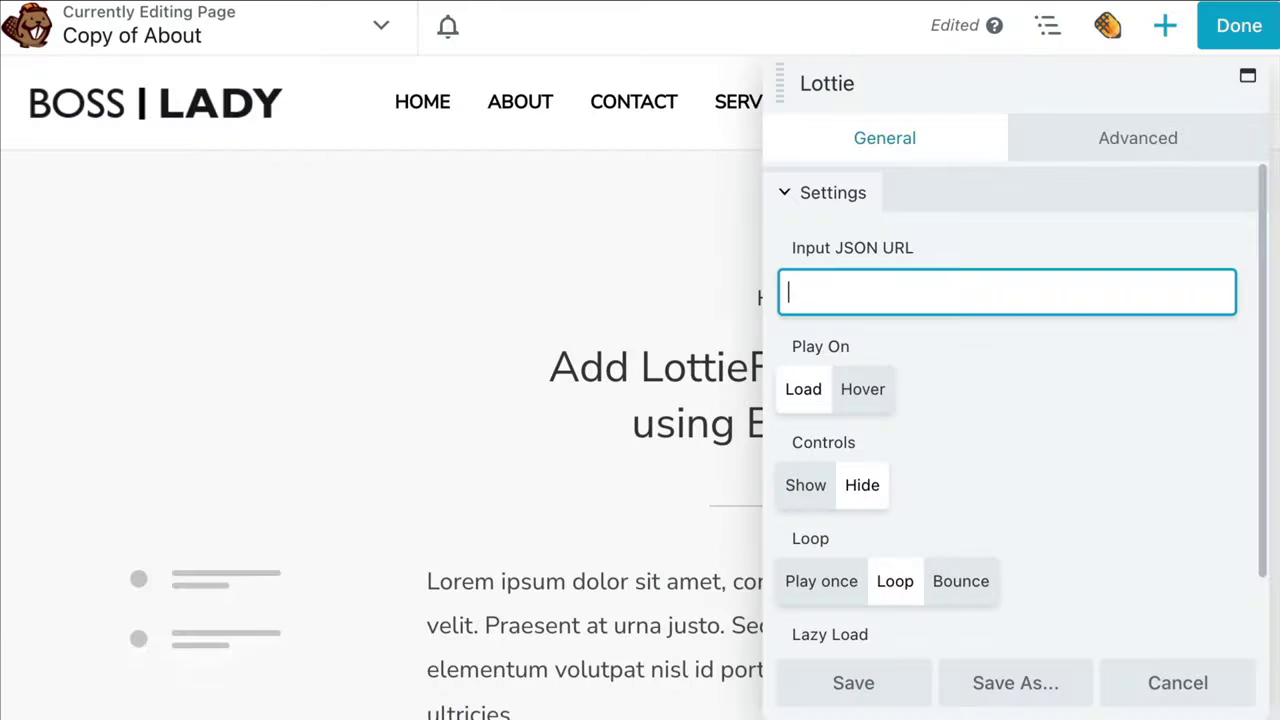
{"action": "type", "text": "https://assets3.lottiefiles.com/packages/lf20_hbhrrgml.json"}
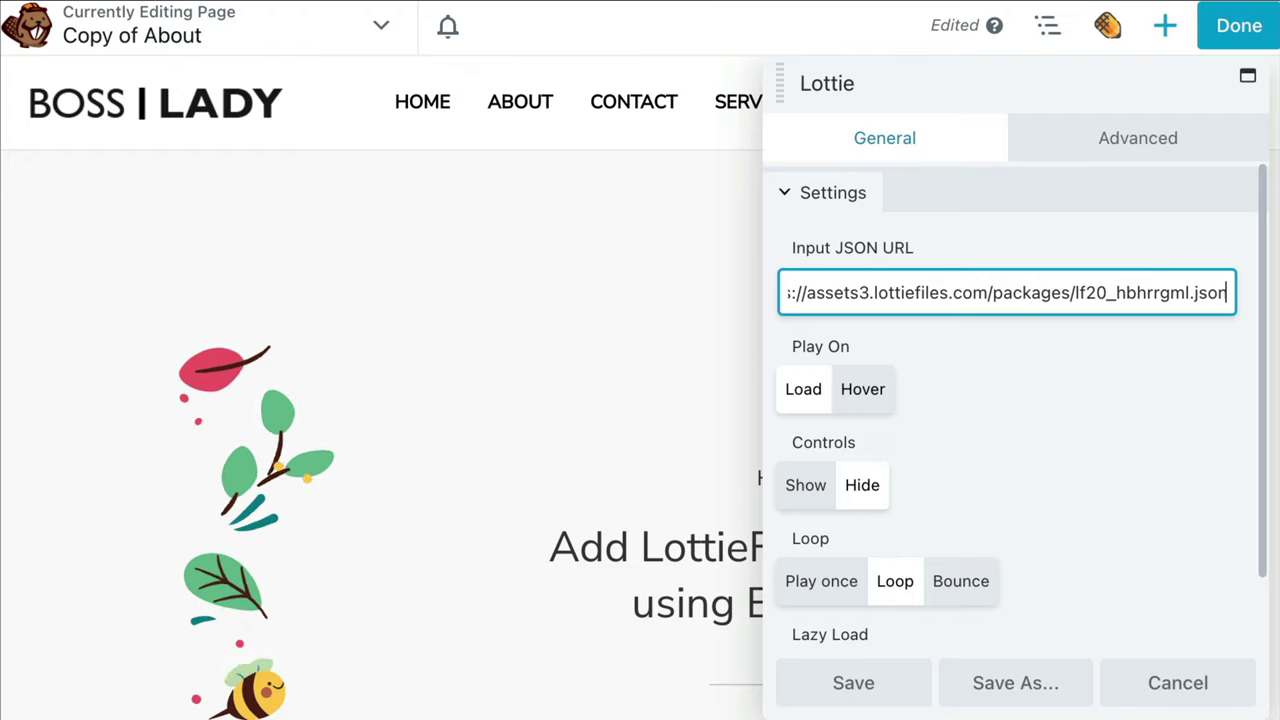
{"action": "left_click", "coordinate": [862, 389]}
Set the Lottie to Play On Load, hide its controls and keep Loop playback
{"action": "left_click", "coordinate": [803, 389]}
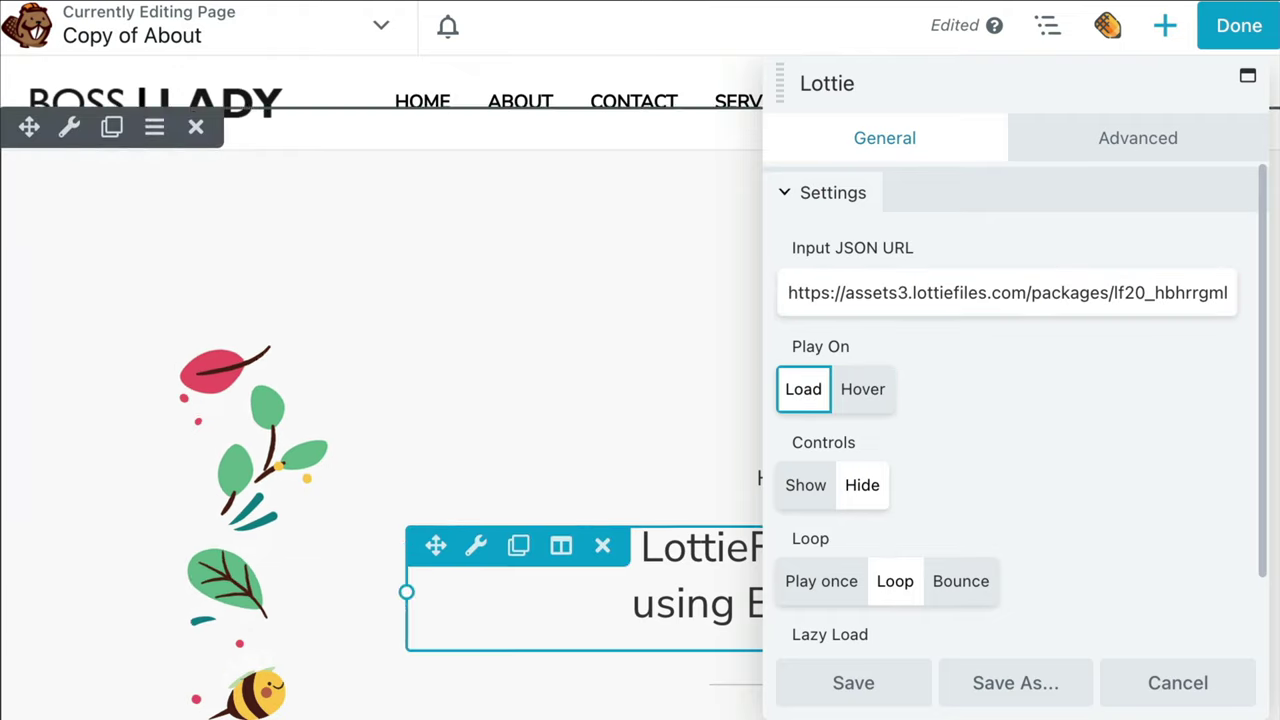
{"action": "left_click", "coordinate": [805, 485]}
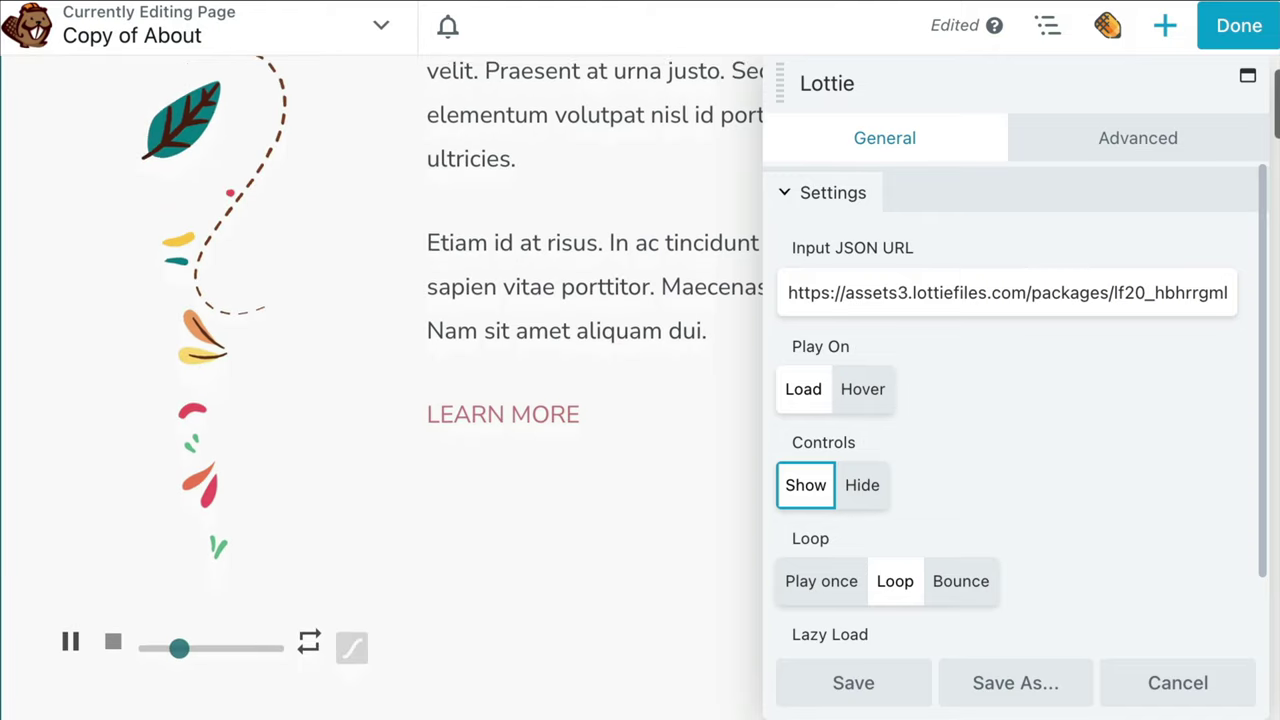
{"action": "left_click", "coordinate": [862, 485]}
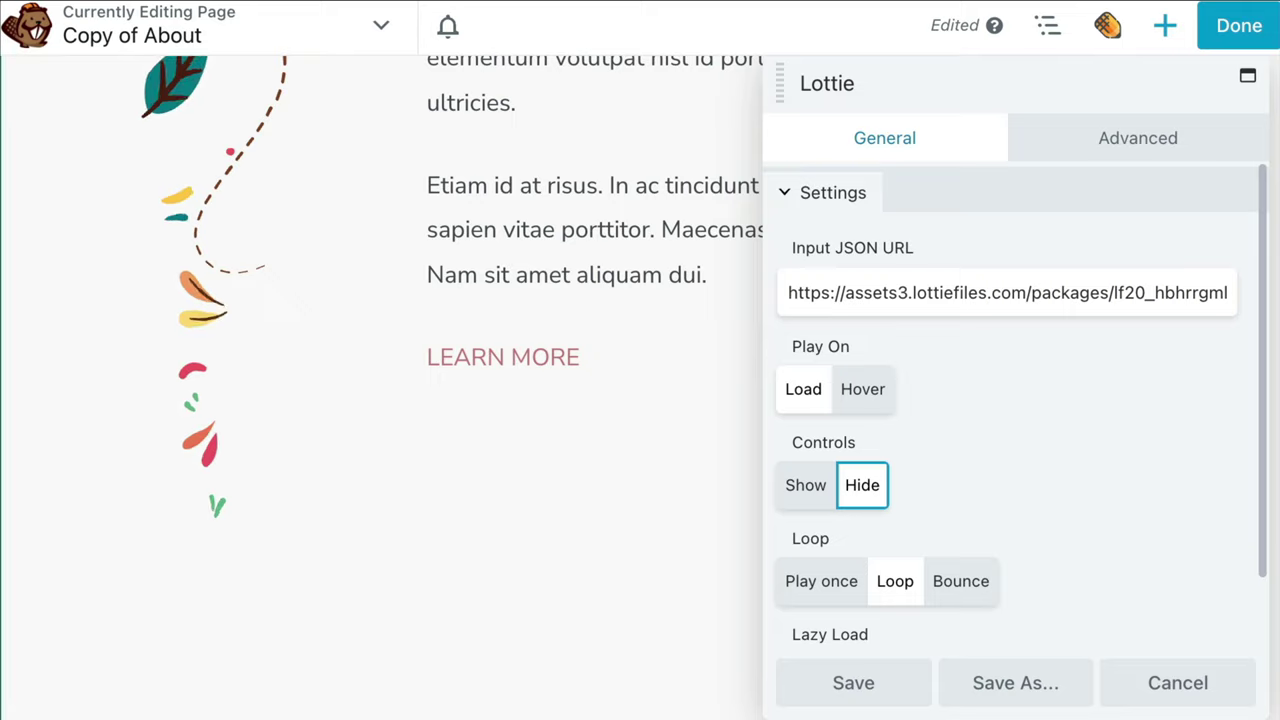
{"action": "left_click", "coordinate": [821, 581]}
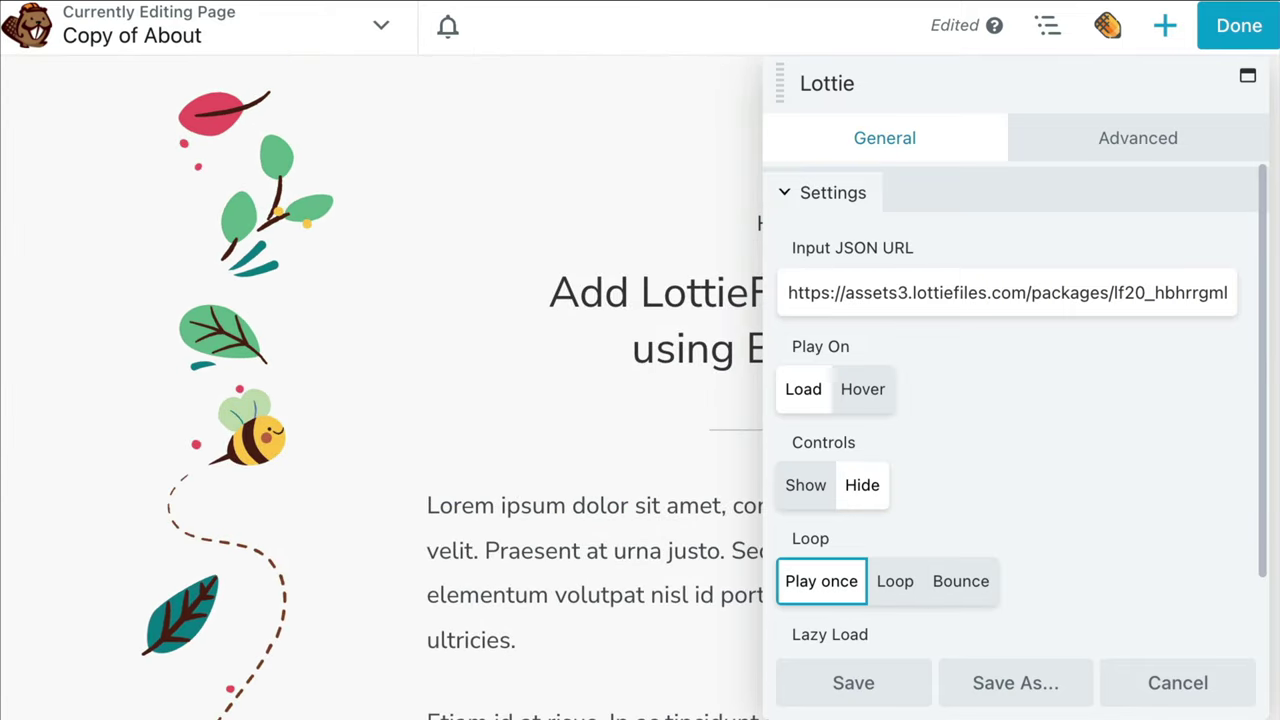
{"action": "left_click", "coordinate": [895, 581]}
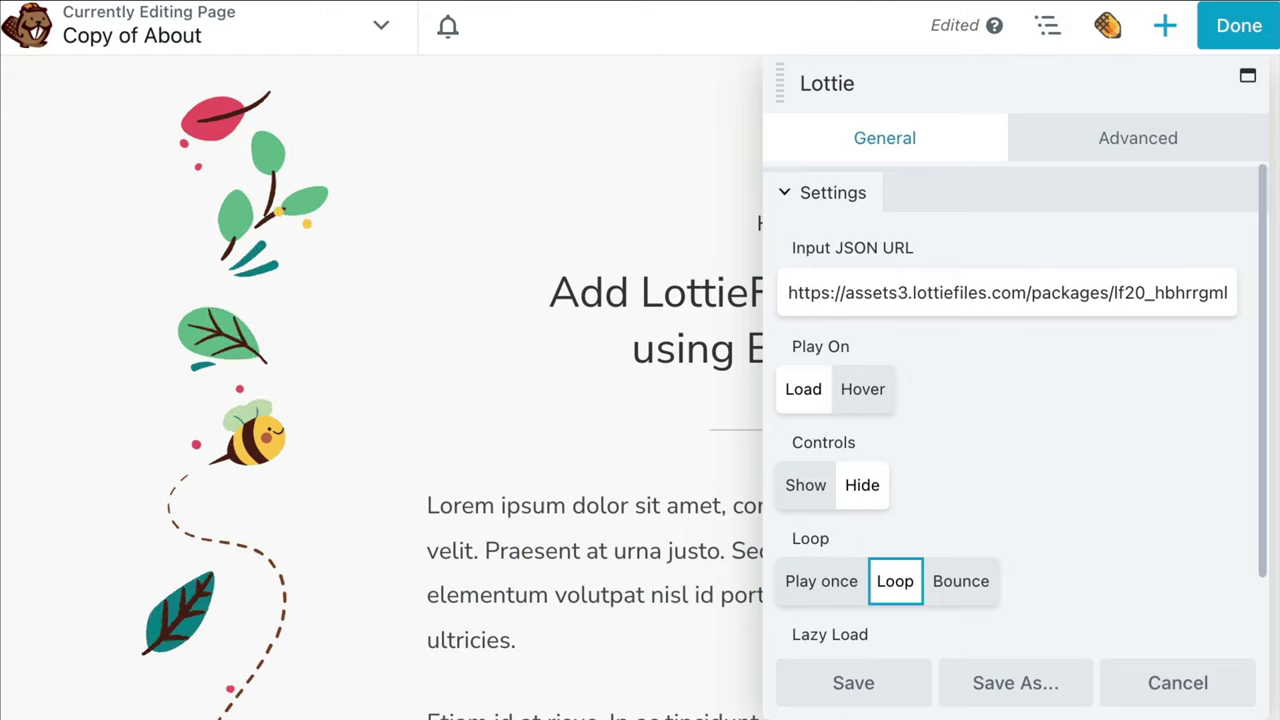
{"action": "left_click", "coordinate": [960, 581]}
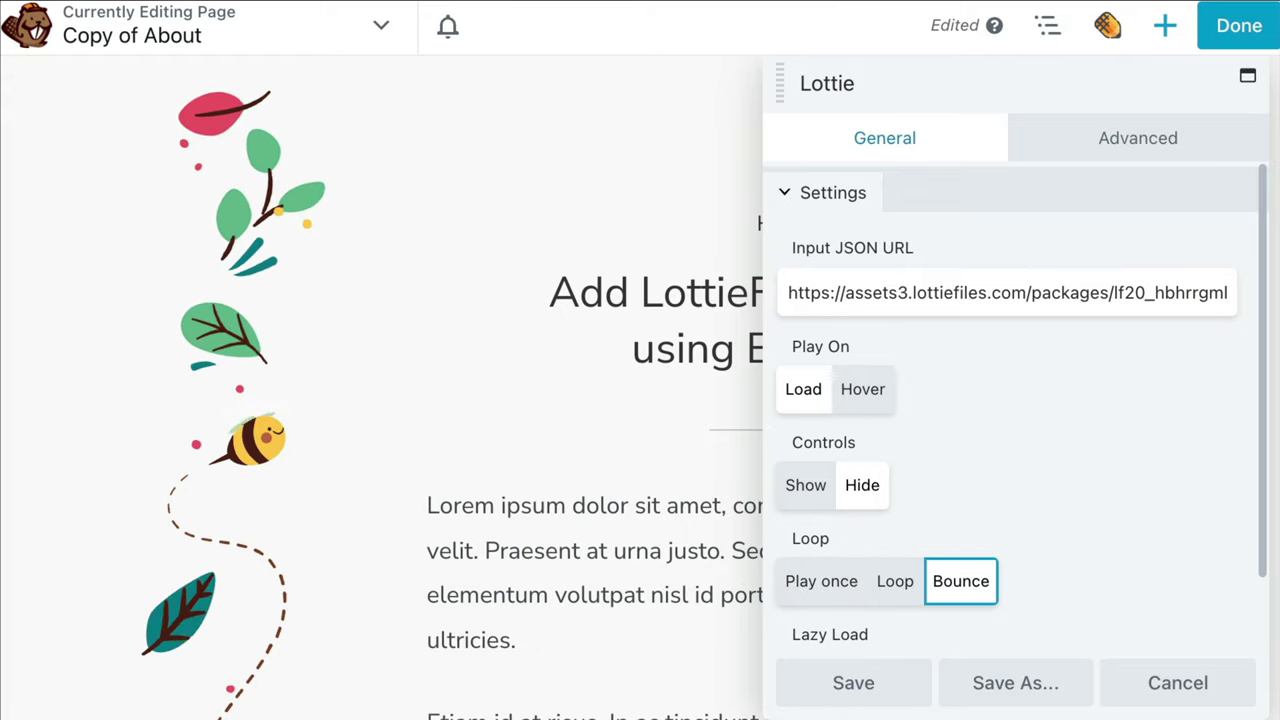
{"action": "left_click", "coordinate": [895, 581]}
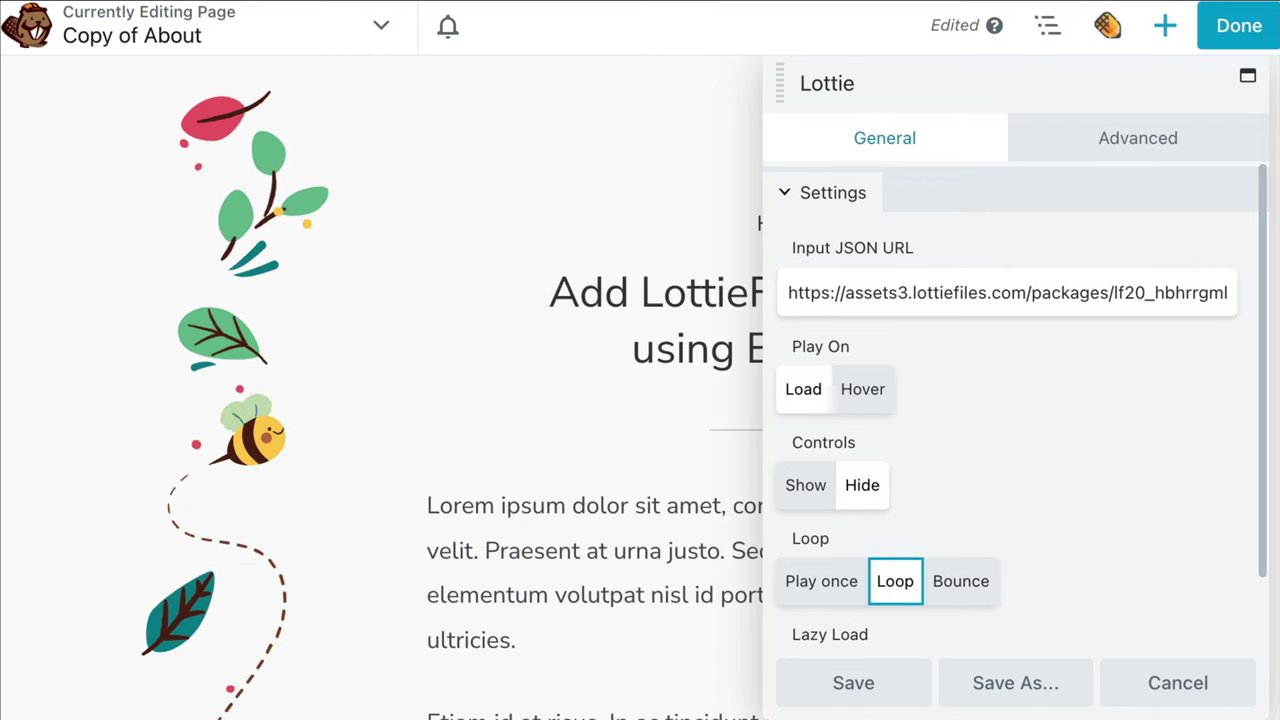
Turn Lazy Load on, save the module settings and finish editing to show publishing choices
{"action": "scroll", "coordinate": [1017, 403], "scroll_direction": "down", "scroll_amount": 2}
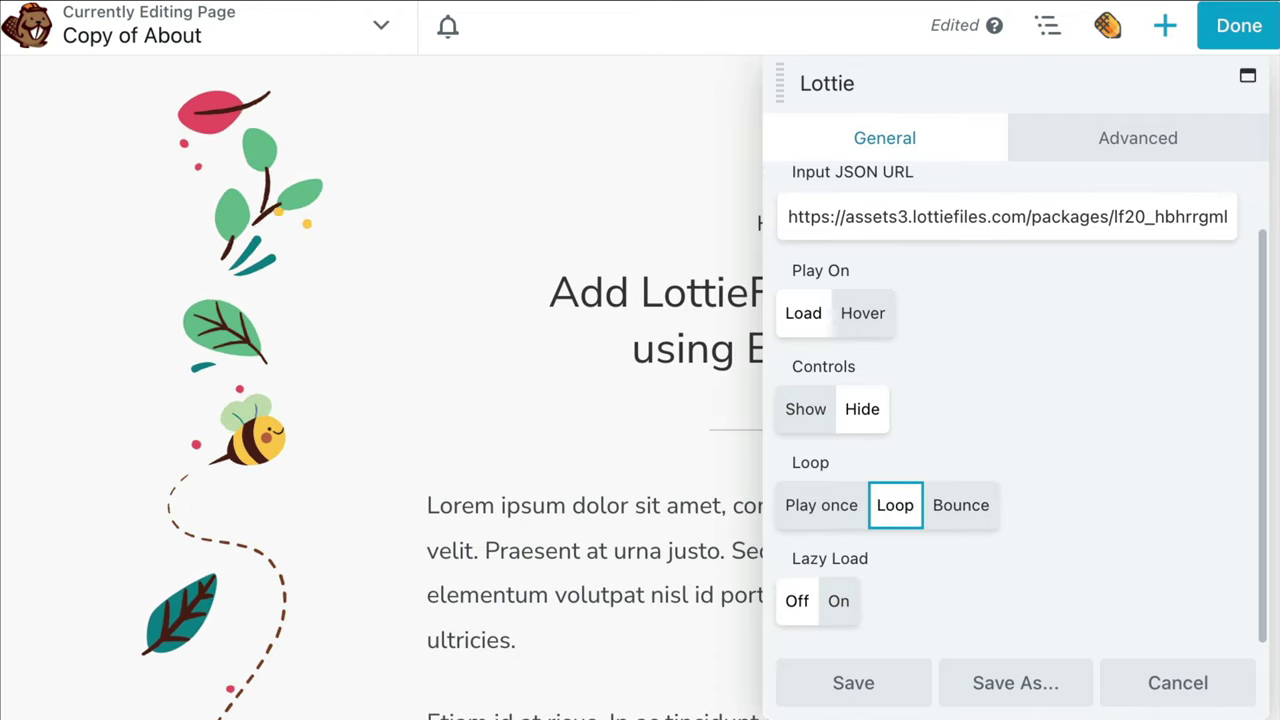
{"action": "left_click", "coordinate": [838, 601]}
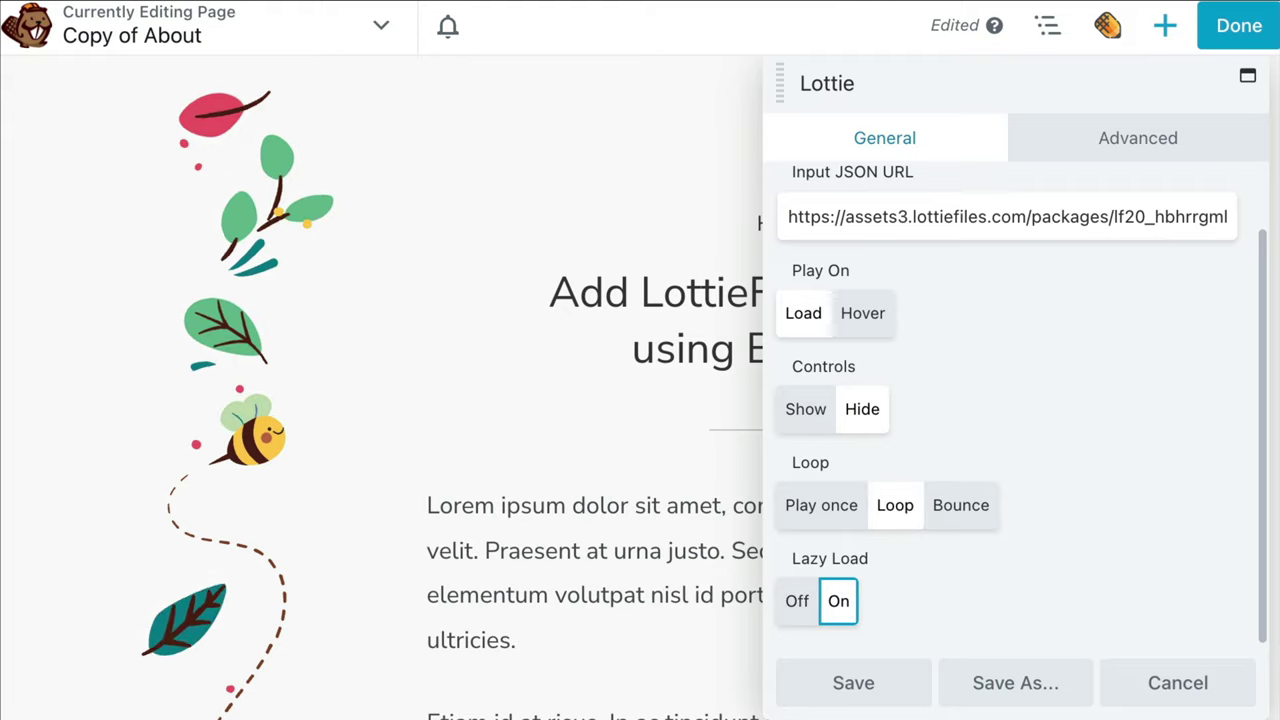
{"action": "left_click", "coordinate": [796, 692]}
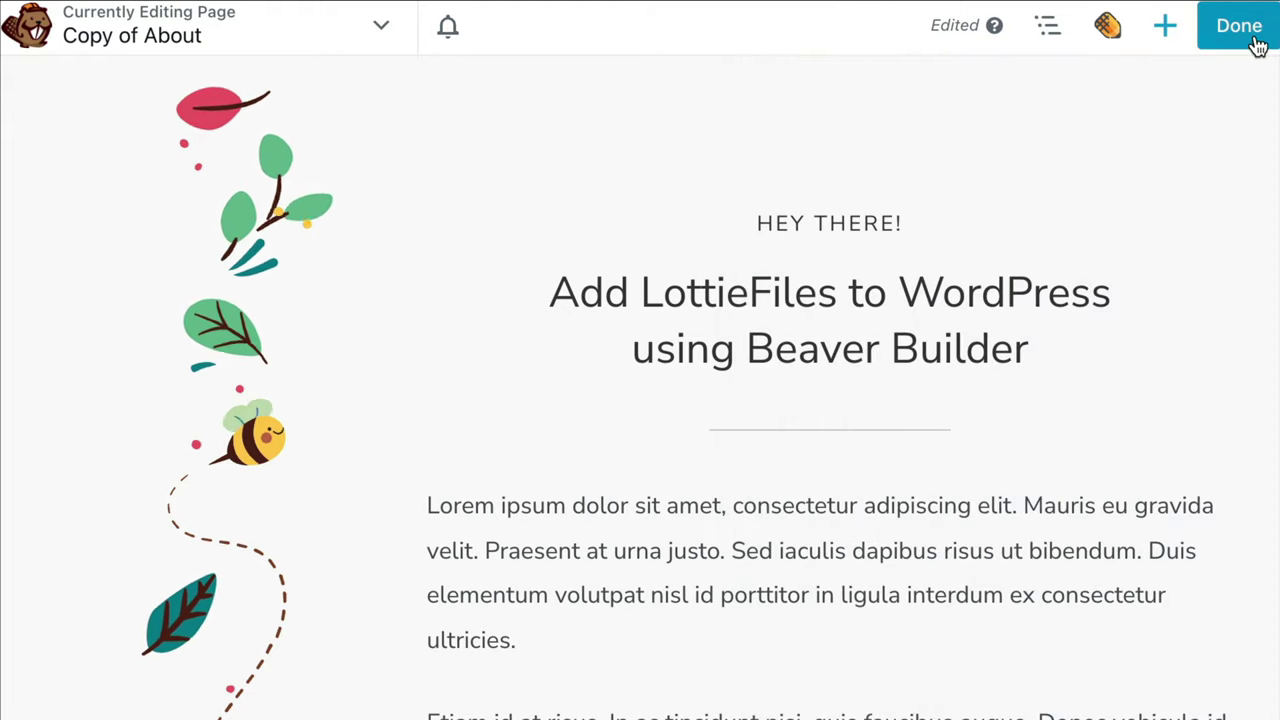
{"action": "left_click", "coordinate": [1250, 46]}
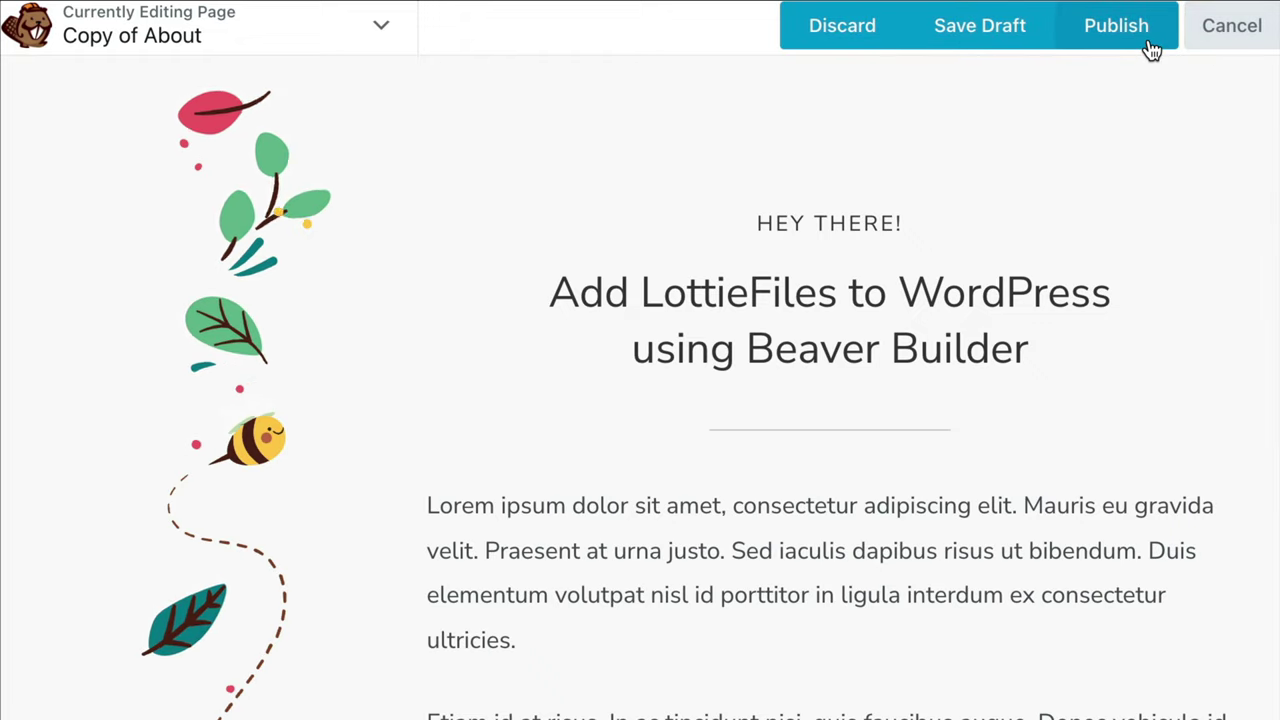